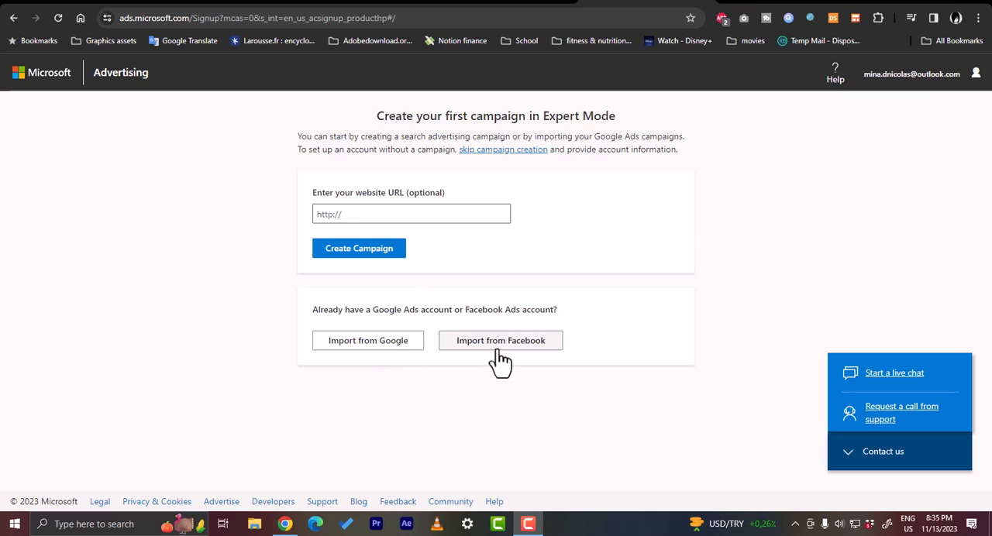
Enter howtosimple.com as the website URL and start creating the campaign
left_click(389, 214)
type("h")
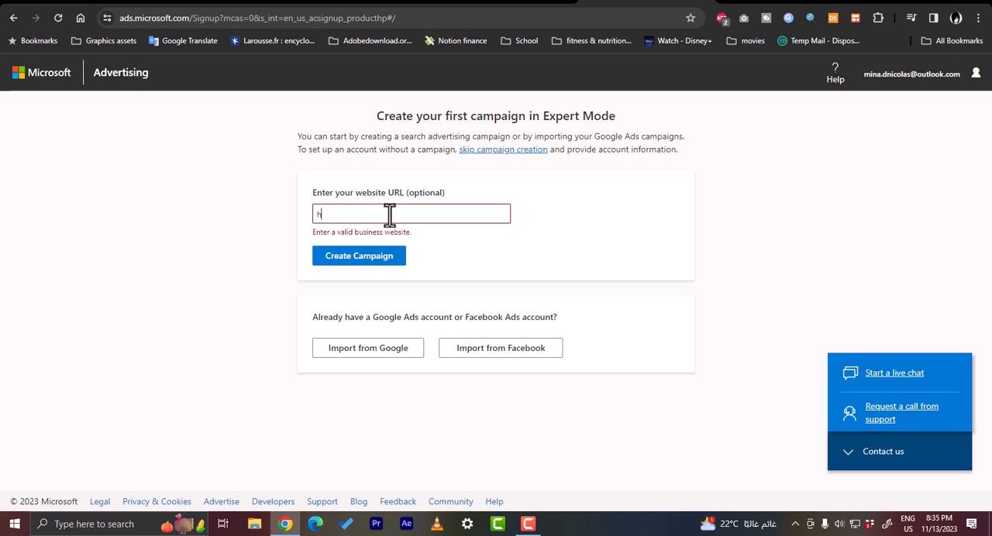
type("owtosimple.com")
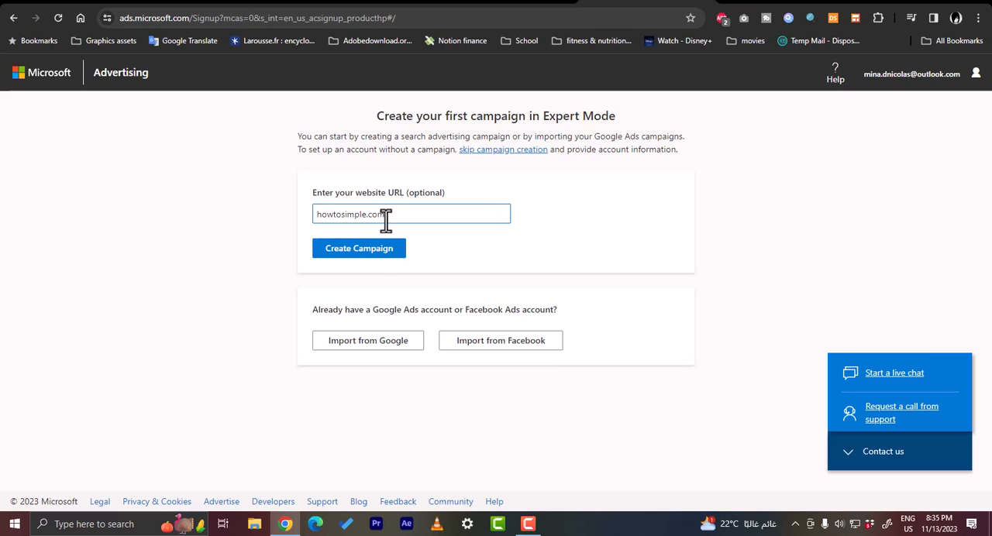
left_click(375, 249)
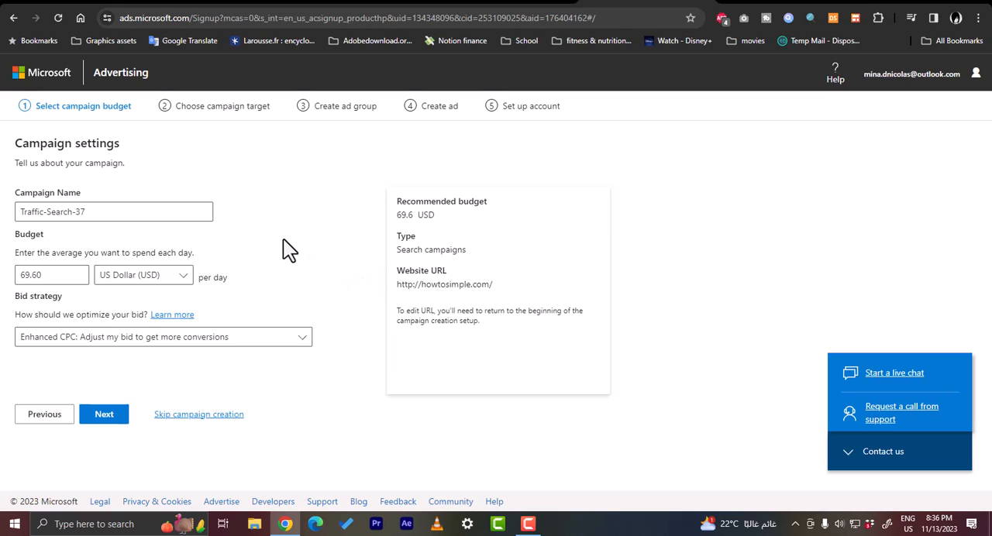
Rename the campaign as "test campaign"
triple_click(93, 213)
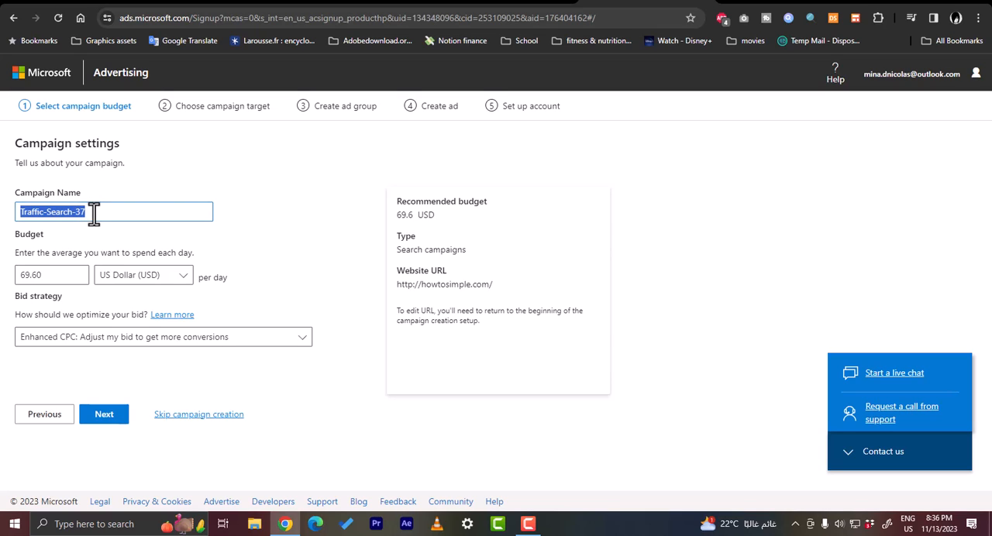
key("BackSpace")
type("tes")
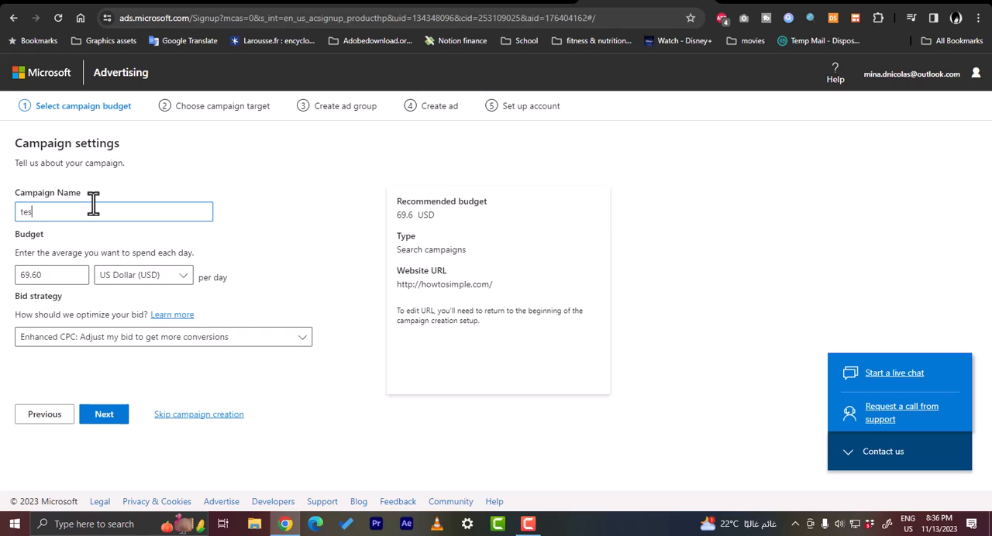
type("t campaign")
Set the average daily budget to 40, look through the available currencies and keep US Dollar (USD)
left_click_drag(67, 274, 8, 277)
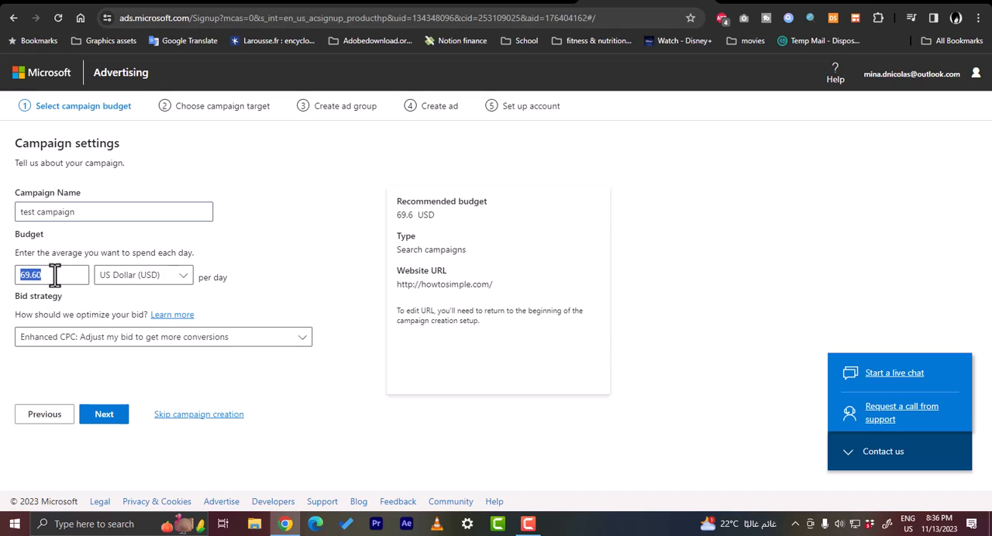
type("40")
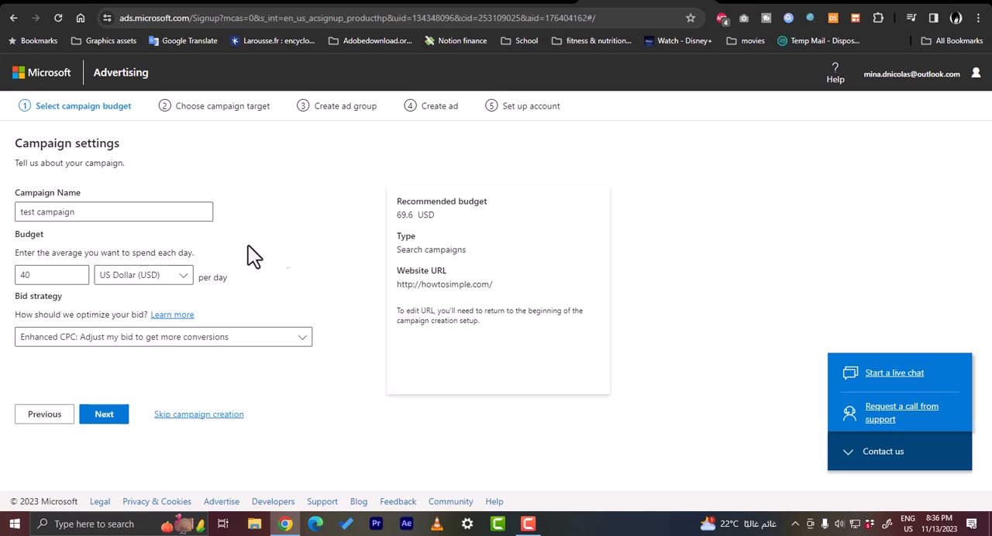
left_click(184, 276)
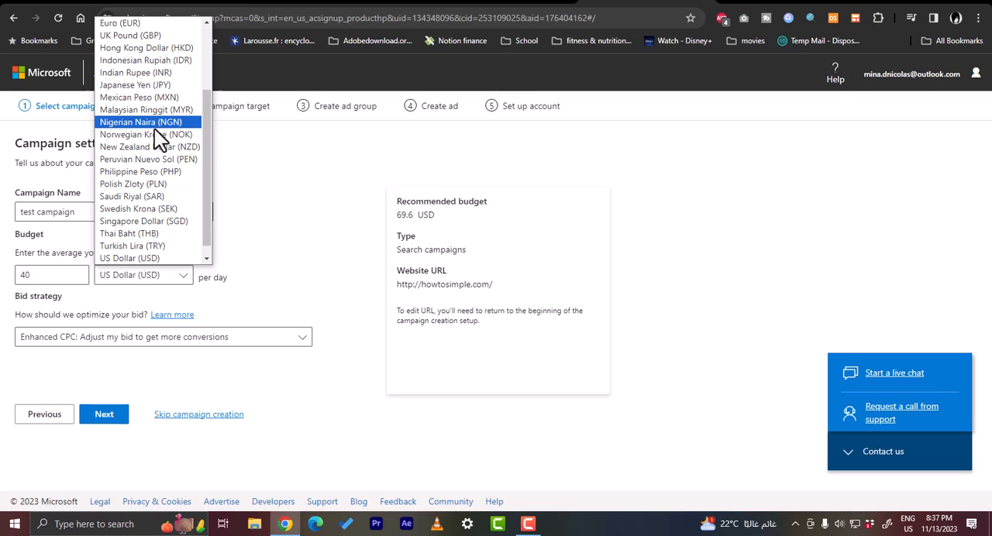
scroll(154, 128, "up", 3)
left_click(302, 195)
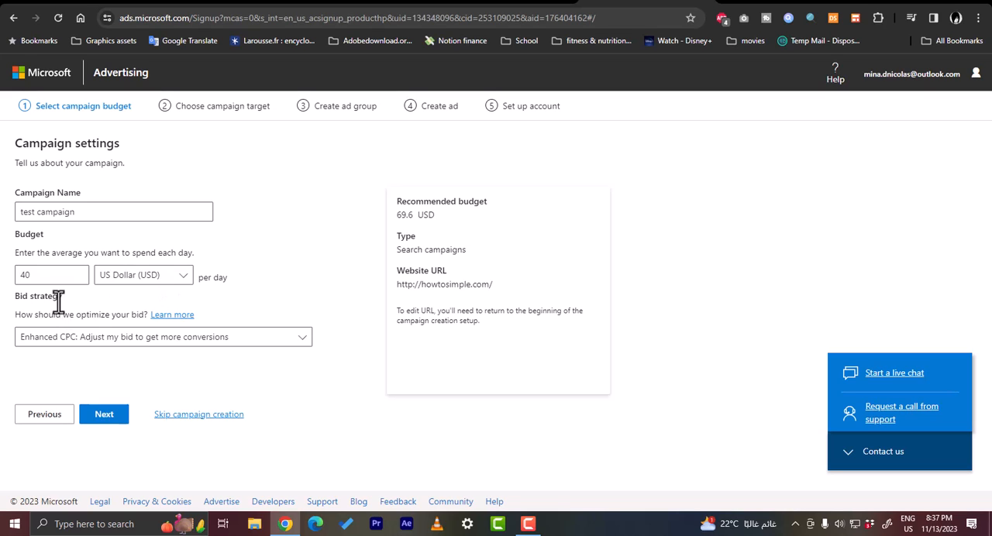
Choose Enhanced CPC as the bid strategy and continue to the campaign target settings
left_click(299, 339)
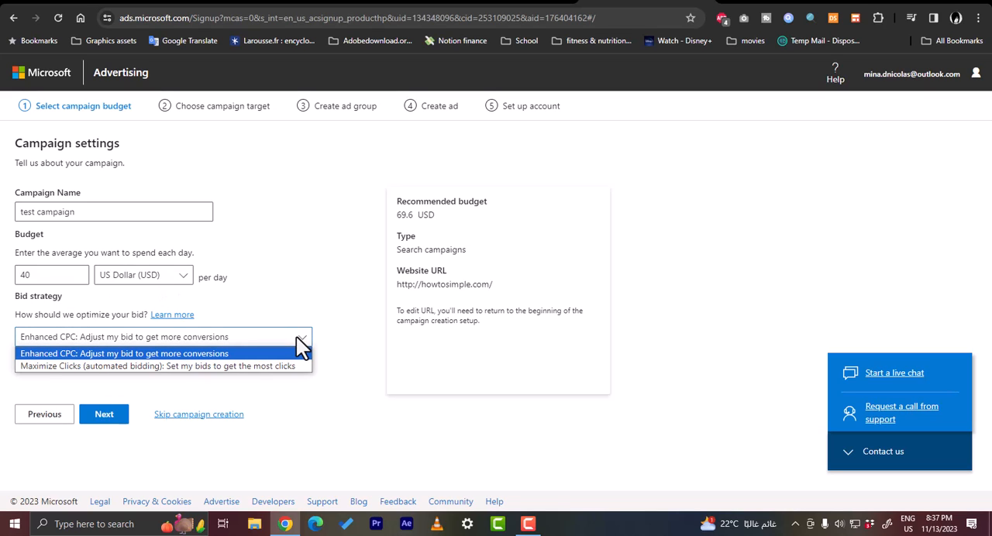
left_click(114, 355)
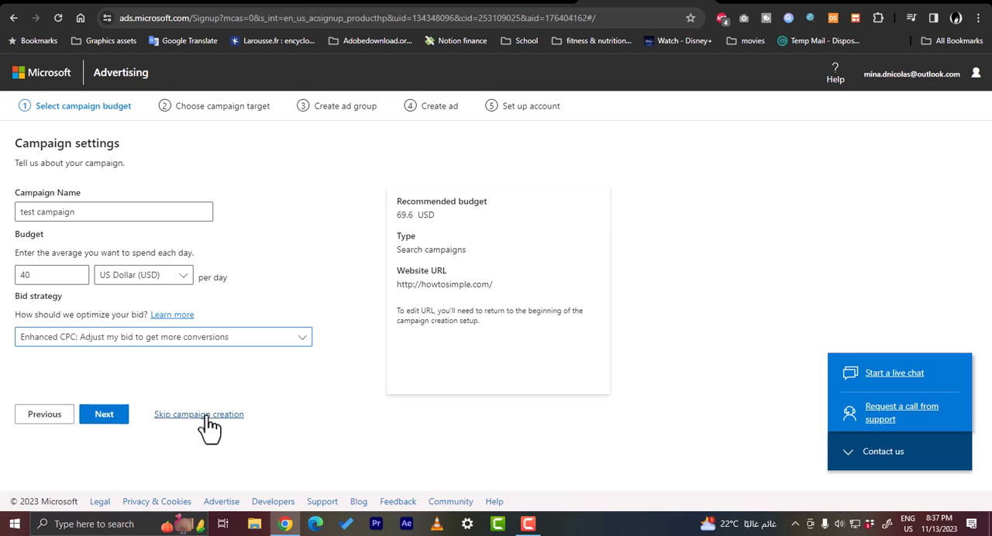
left_click(101, 422)
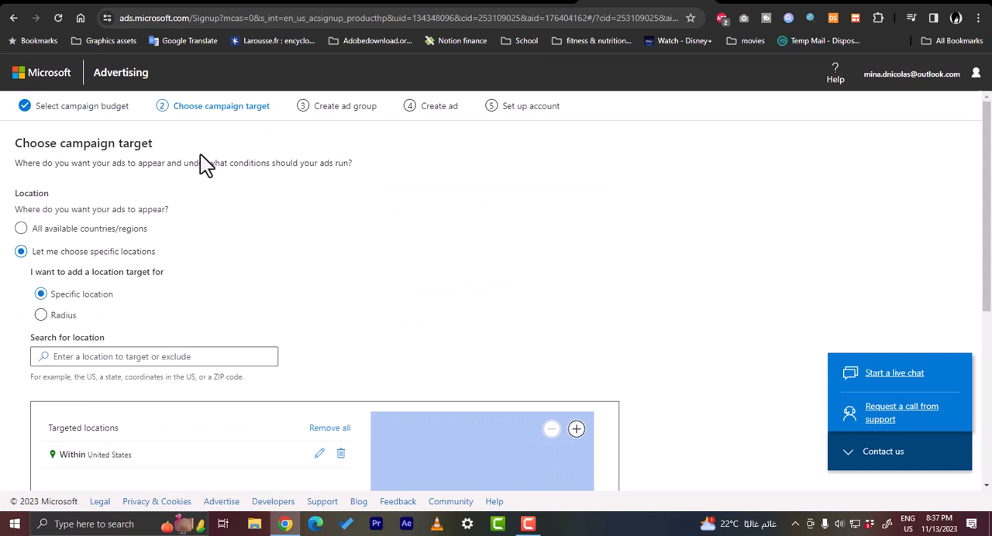
Search the specific locations for "united", target the United Kingdom, and remove it from the targeted locations again
left_click(21, 250)
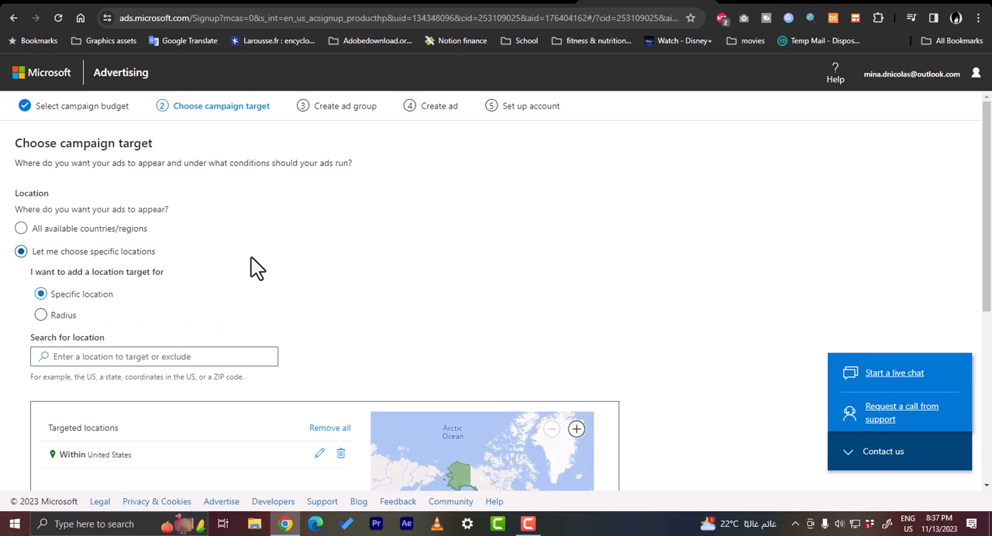
scroll(256, 267, "down", 1)
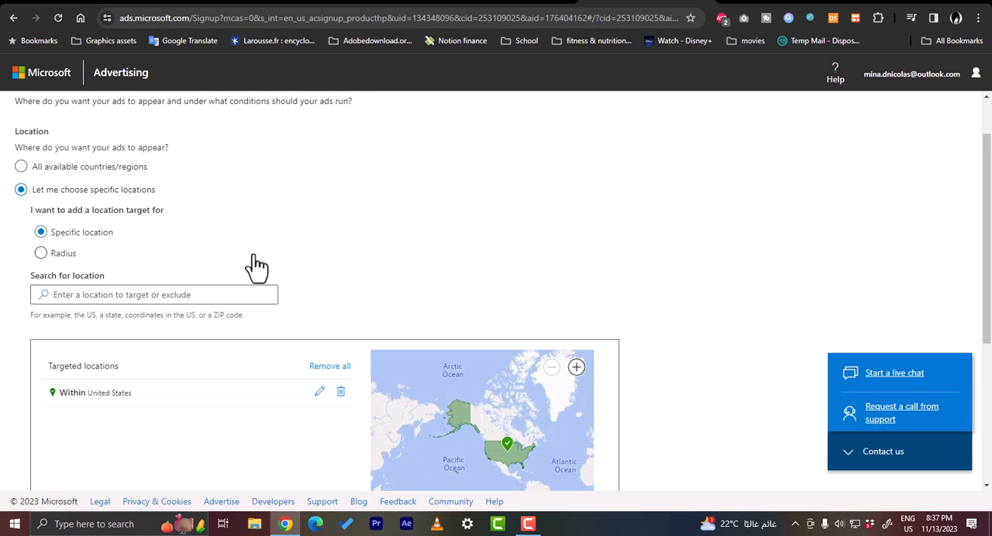
left_click(149, 294)
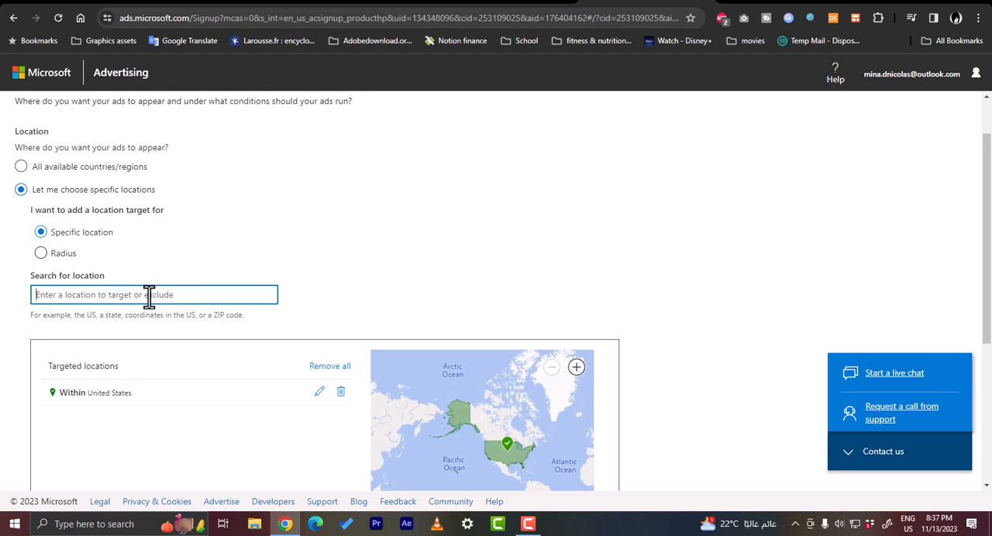
type("united")
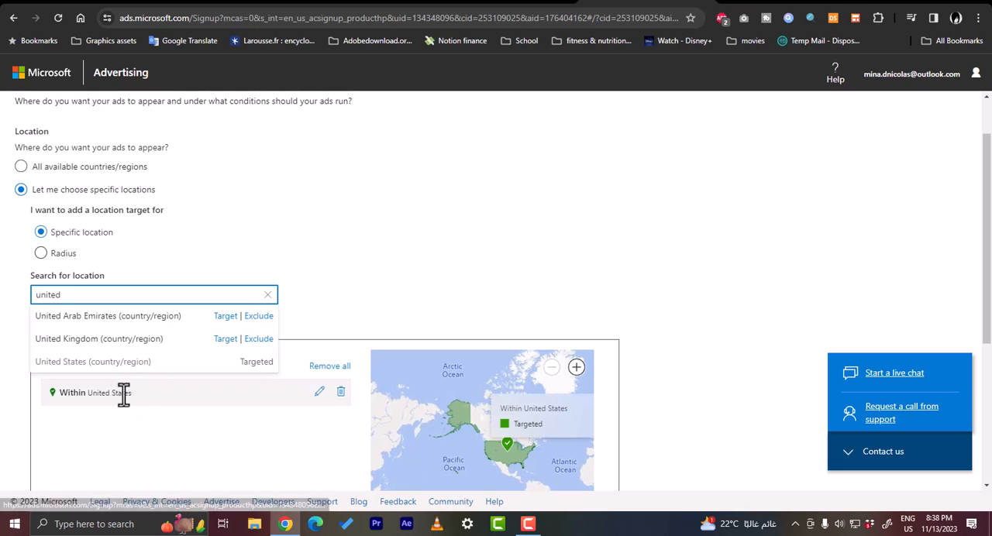
double_click(106, 292)
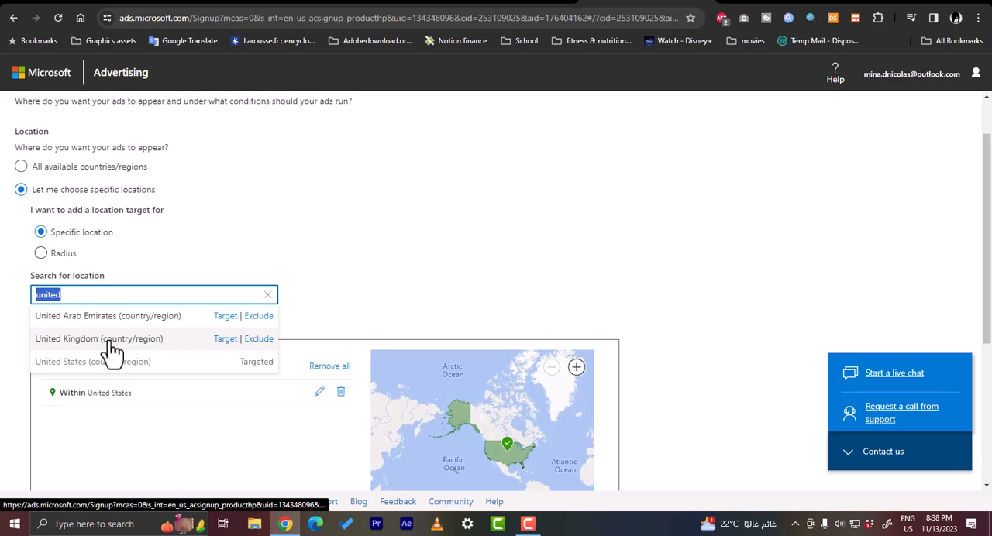
left_click(227, 340)
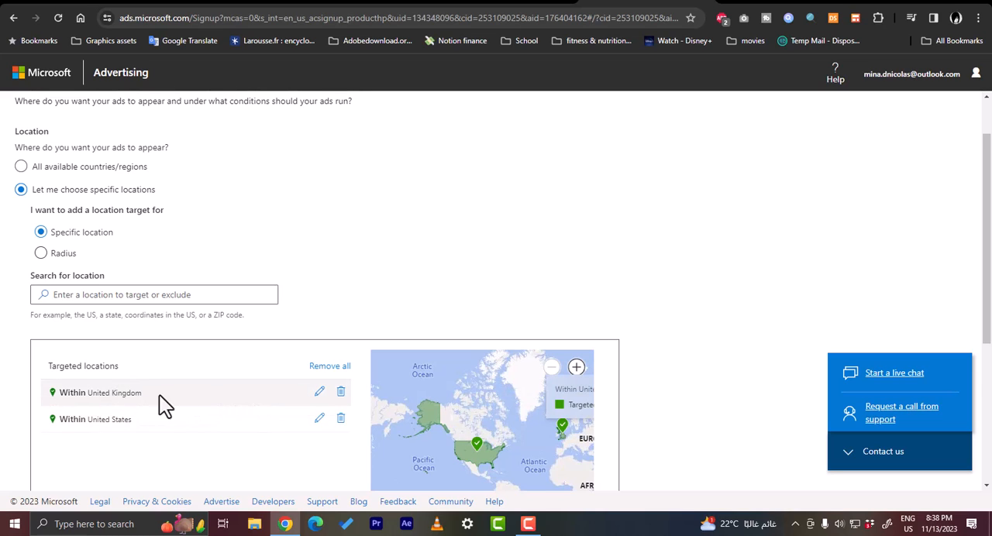
left_click(341, 392)
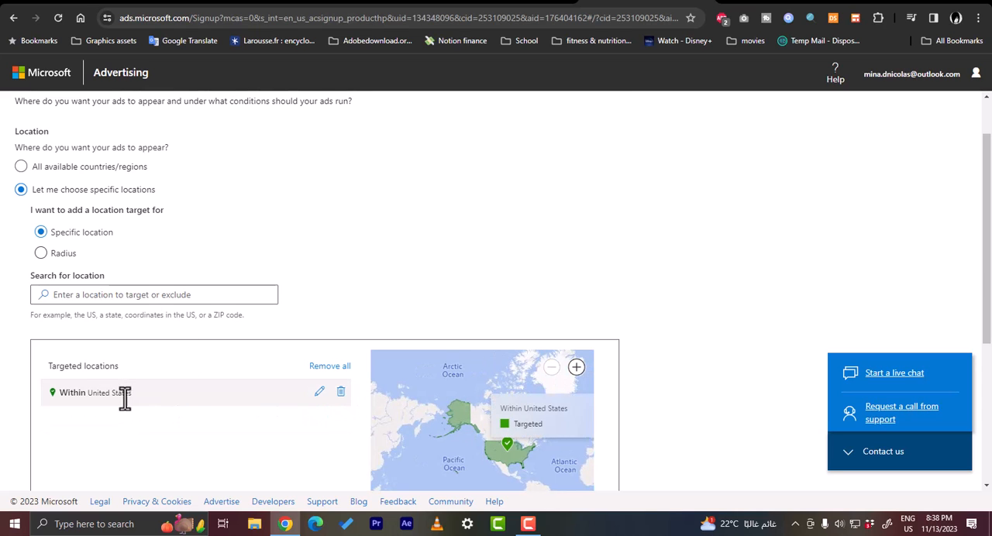
Limit who sees the ads to people in the targeted locations, excluding people searching for or viewing pages about them
scroll(124, 396, "down", 3)
scroll(124, 372, "down", 1)
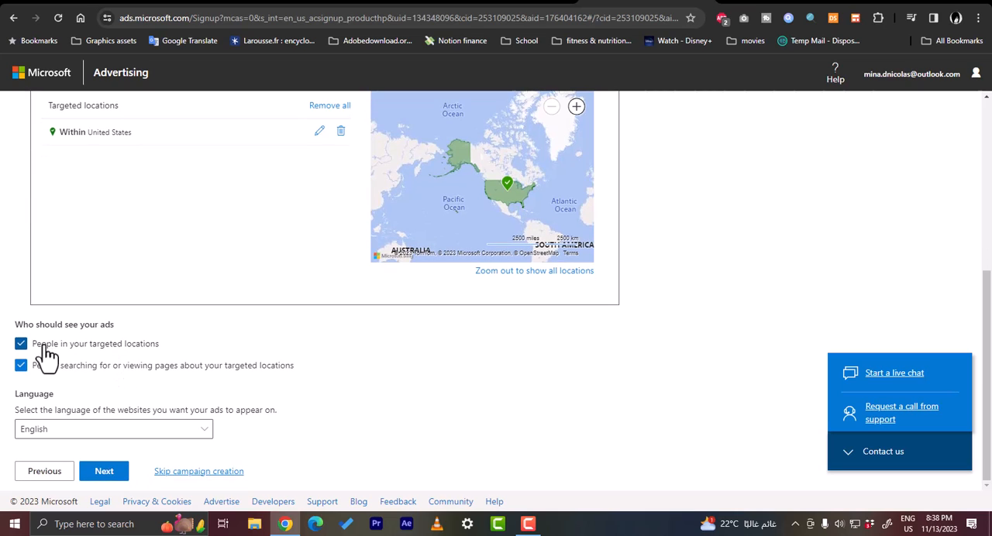
left_click(21, 363)
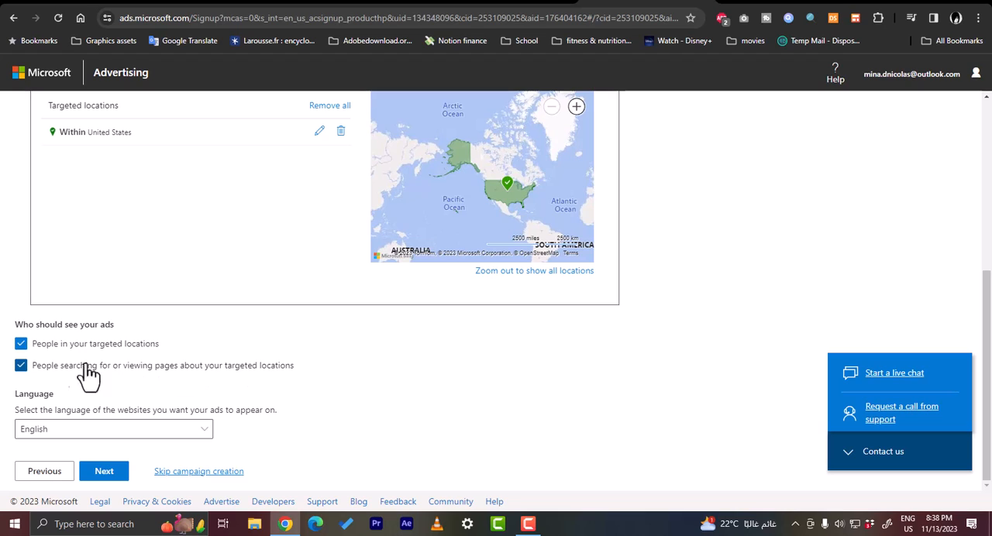
left_click(21, 365)
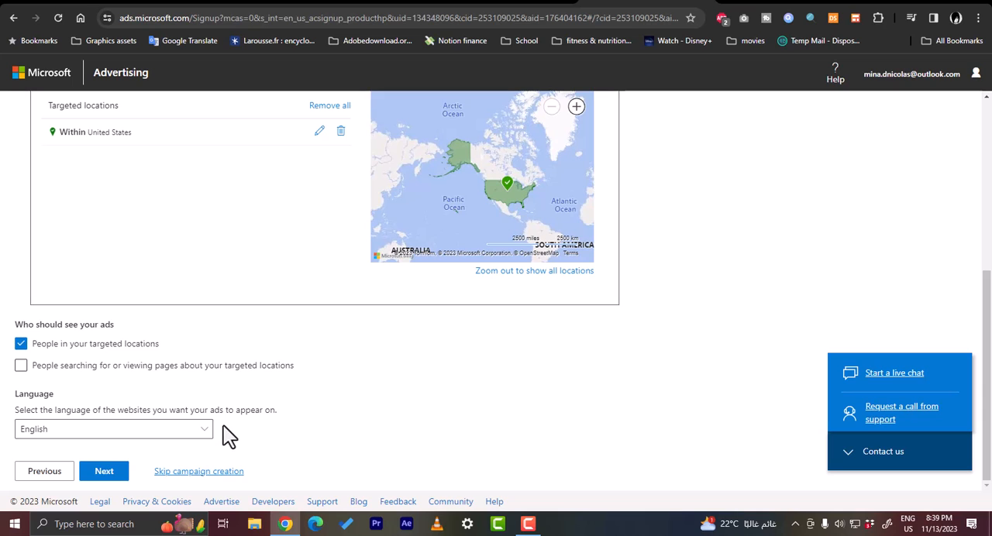
Check the language choices, keep English as the website language, and continue to the ad group settings
left_click(160, 435)
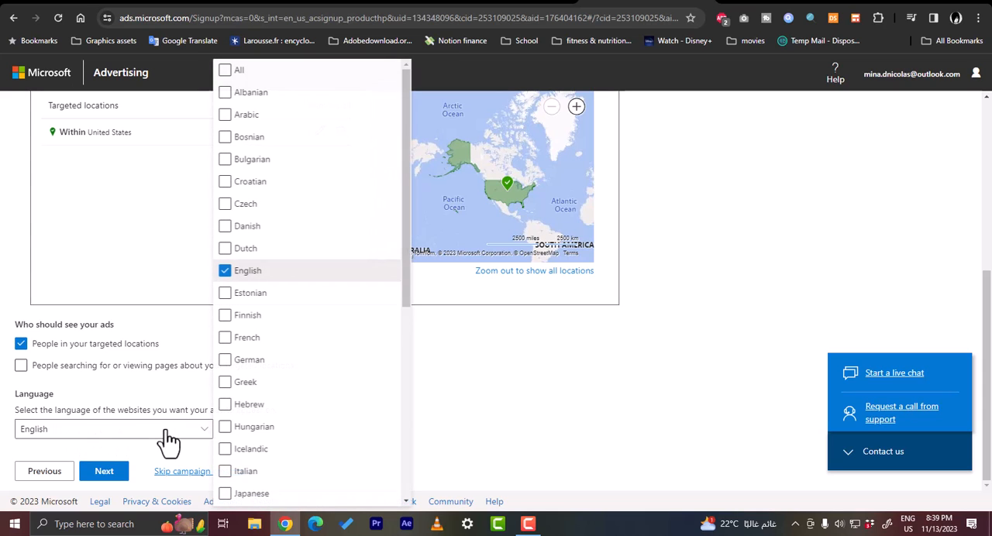
left_click(464, 424)
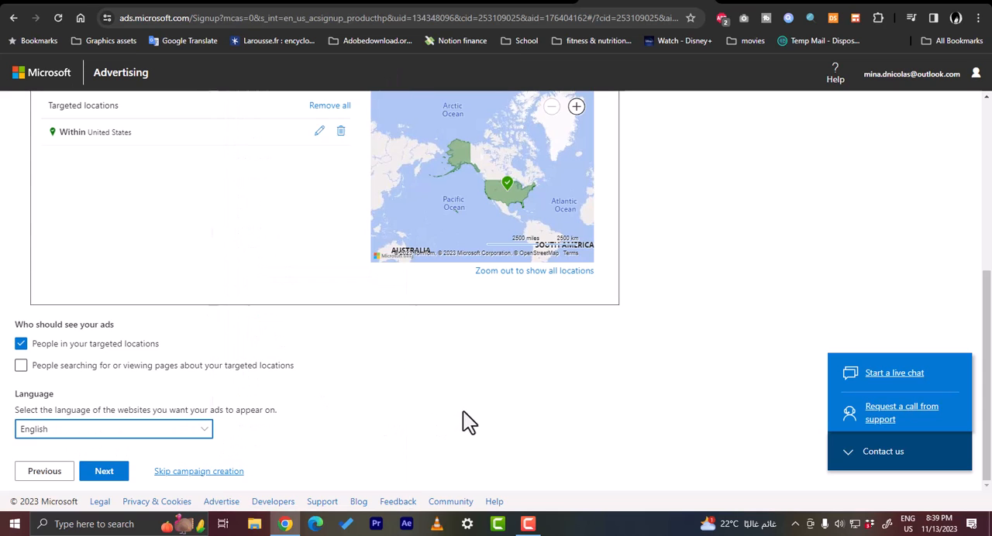
left_click(104, 473)
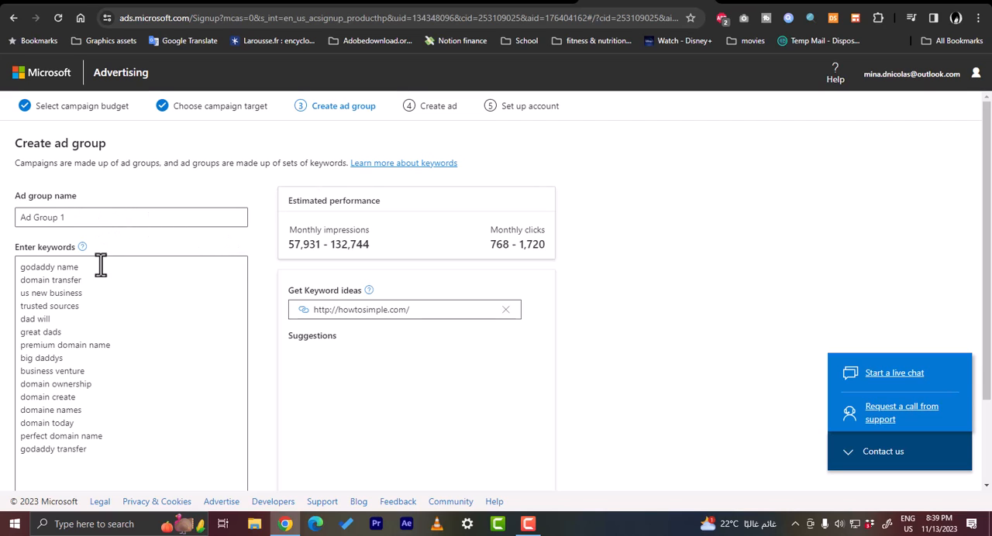
Rename the ad group as "finance"
scroll(261, 267, "down", 1)
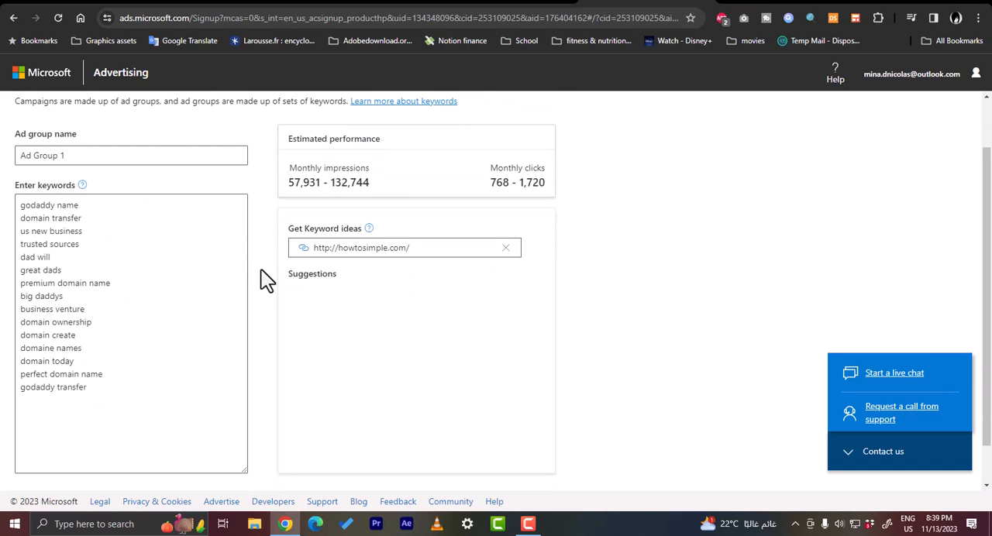
scroll(266, 265, "up", 1)
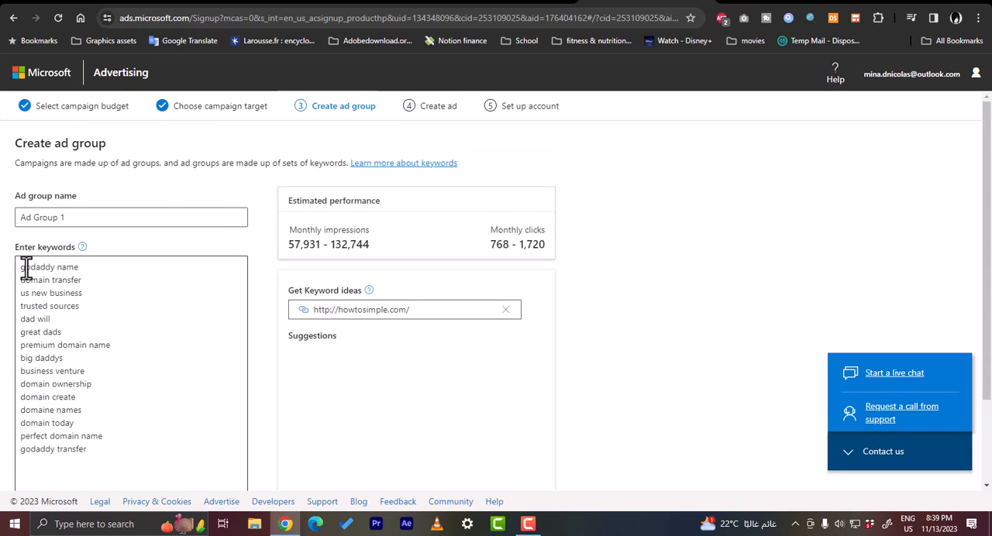
triple_click(78, 218)
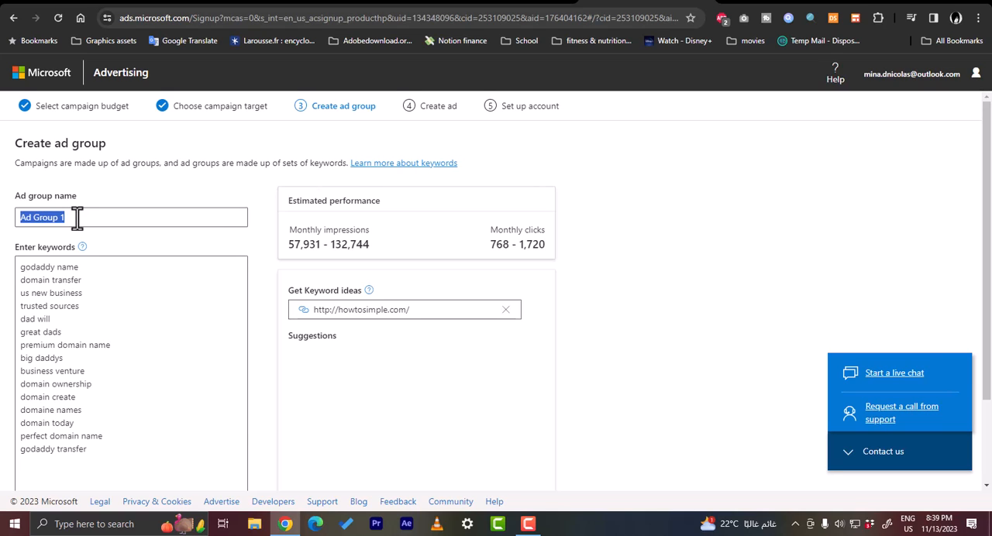
type("t")
scroll(105, 266, "down", 2)
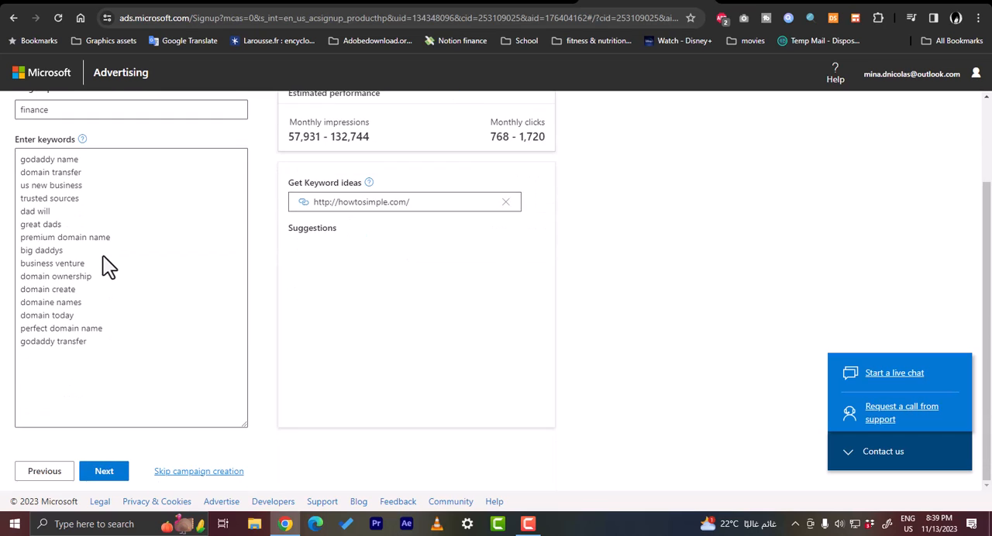
Replace all suggested keywords with "financial hel" and "personal budgeting" on separate lines
scroll(124, 345, "up", 2)
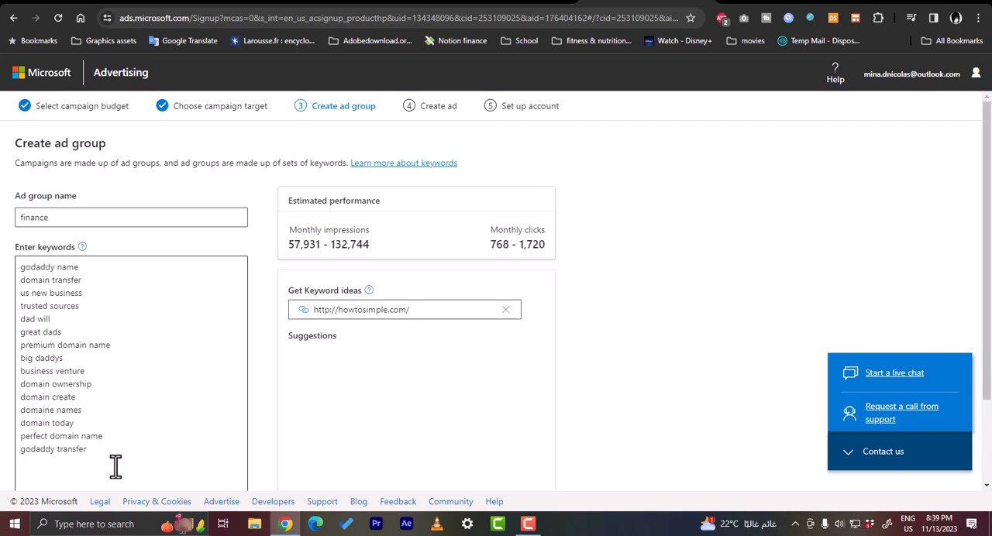
left_click_drag(115, 465, 9, 273)
type("financial hel ")
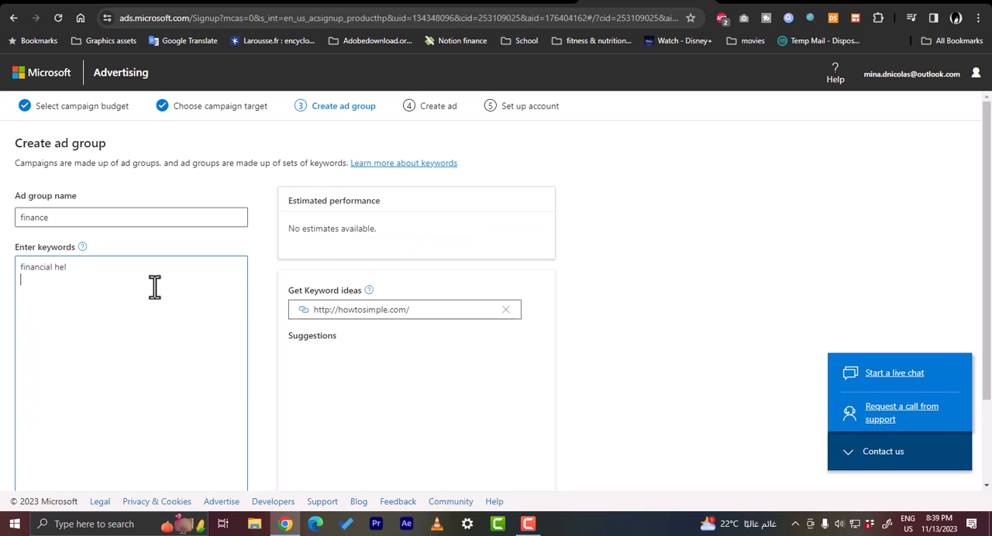
type("personal bu")
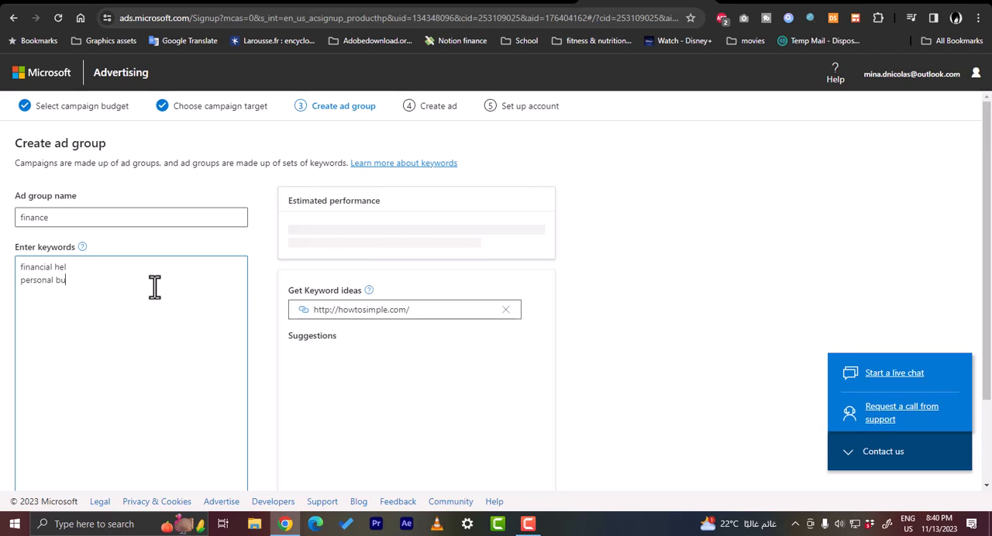
type("dgeting")
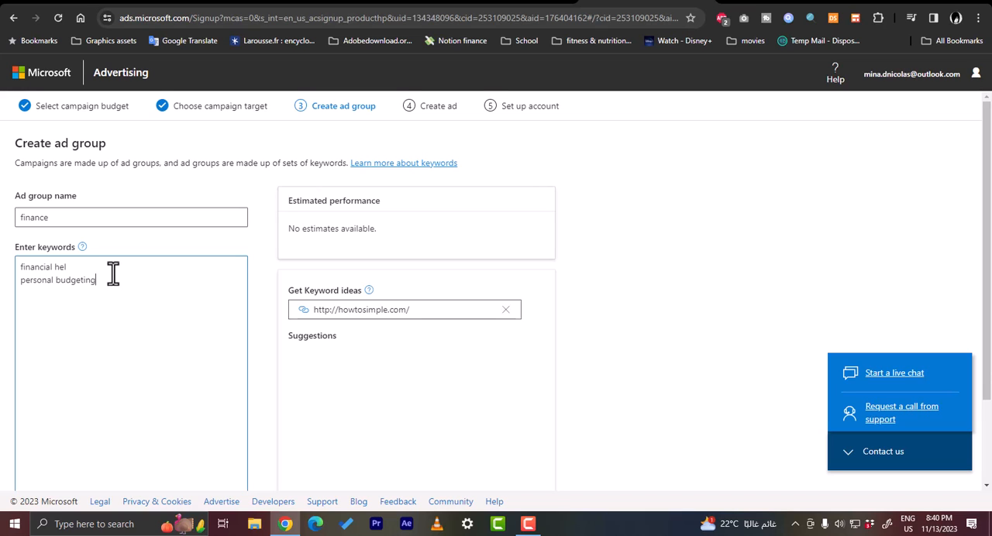
Review the ad group name and keywords, and continue to the ad creation stage
scroll(113, 273, "down", 2)
scroll(113, 273, "up", 2)
scroll(141, 282, "down", 2)
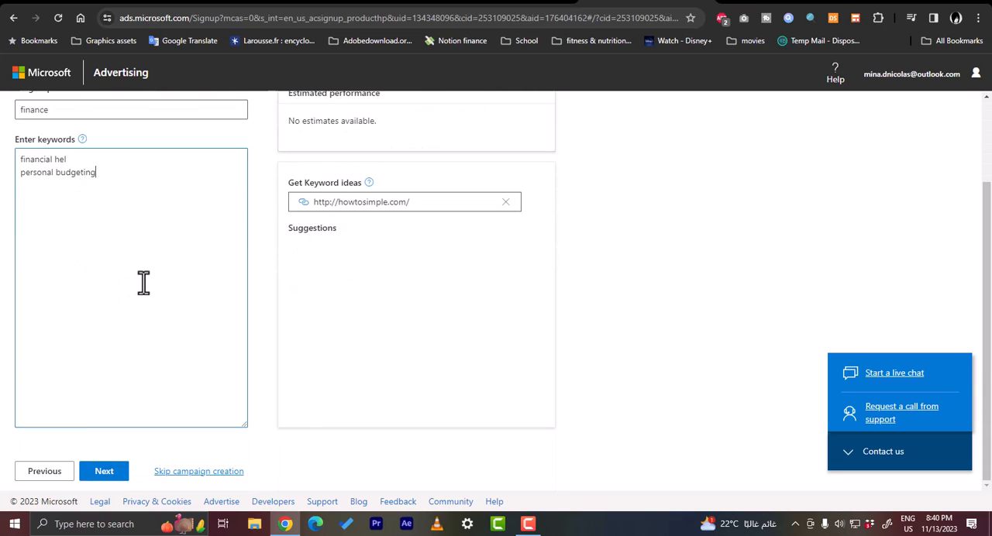
scroll(144, 283, "up", 2)
scroll(143, 283, "down", 2)
left_click(104, 471)
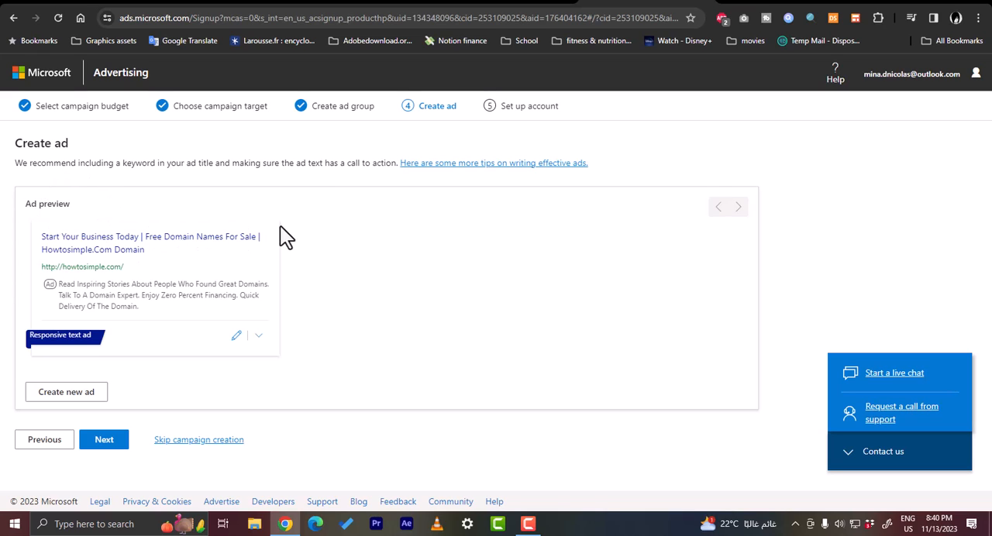
Start creating a new ad and compare its mobile and desktop previews
left_click(78, 386)
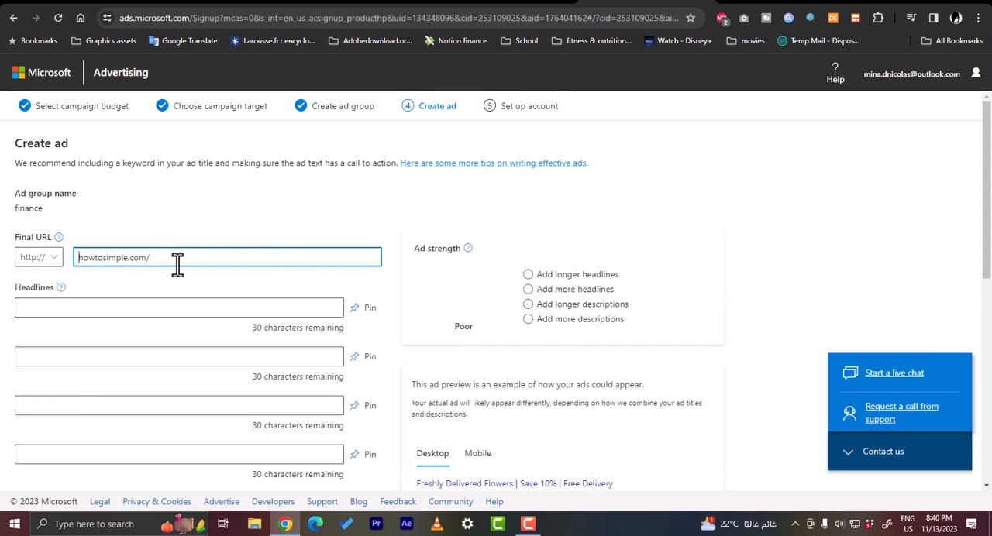
scroll(177, 276, "down", 1)
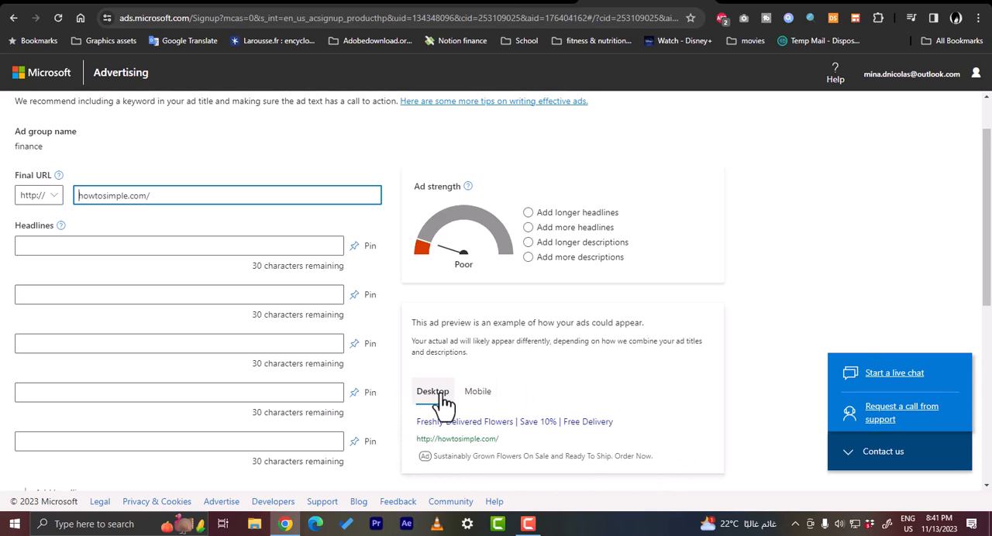
left_click(472, 400)
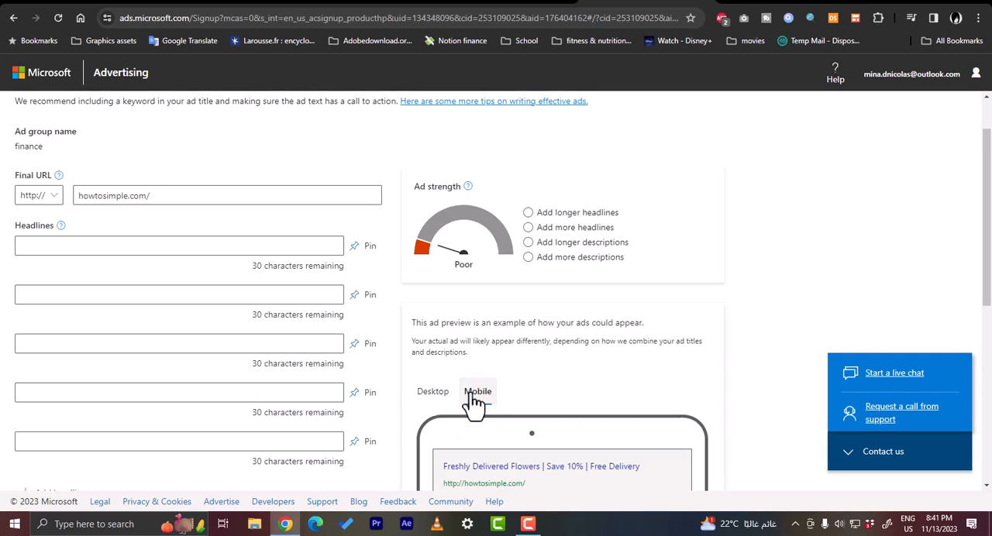
scroll(434, 403, "down", 2)
left_click(435, 282)
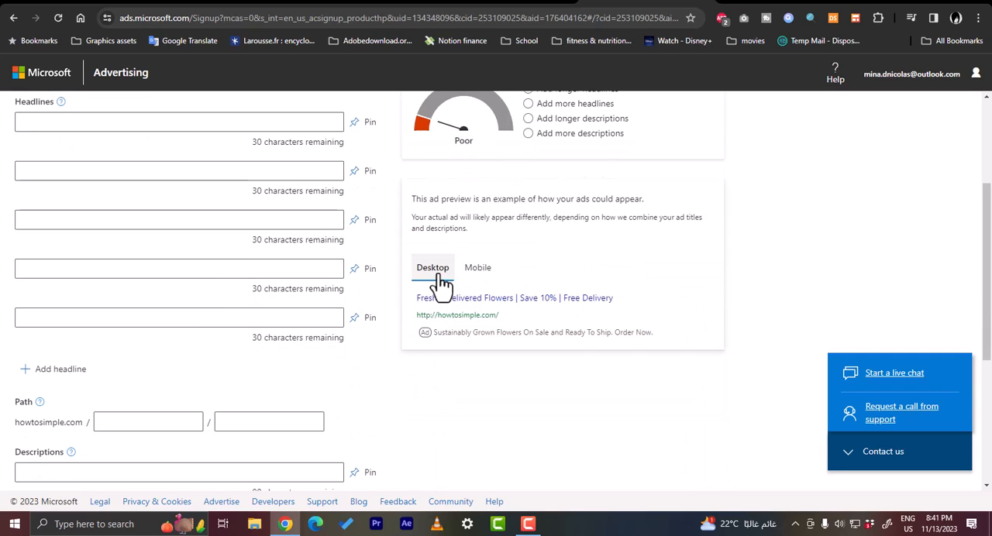
scroll(445, 285, "up", 2)
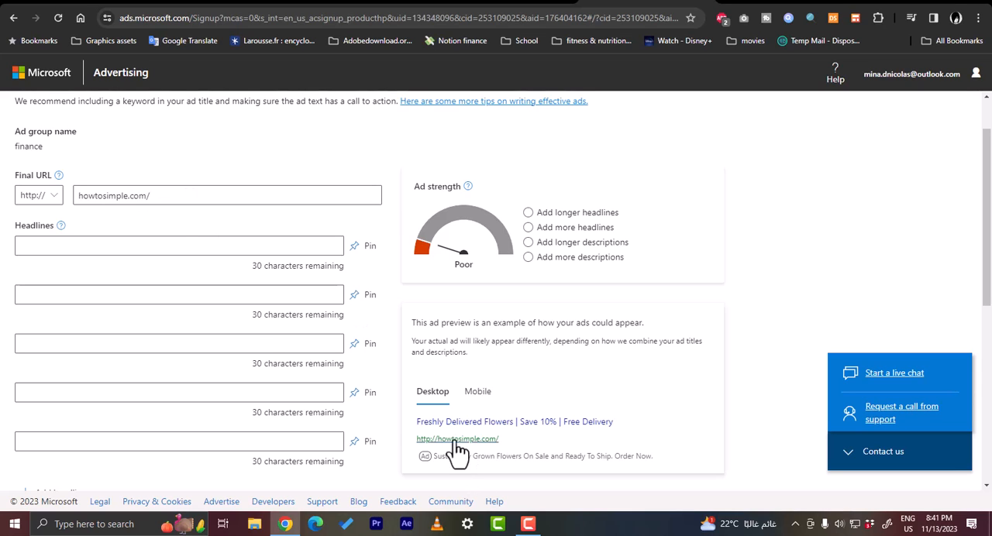
Enter "professional financial services" as the ad's first headline
left_click(186, 247)
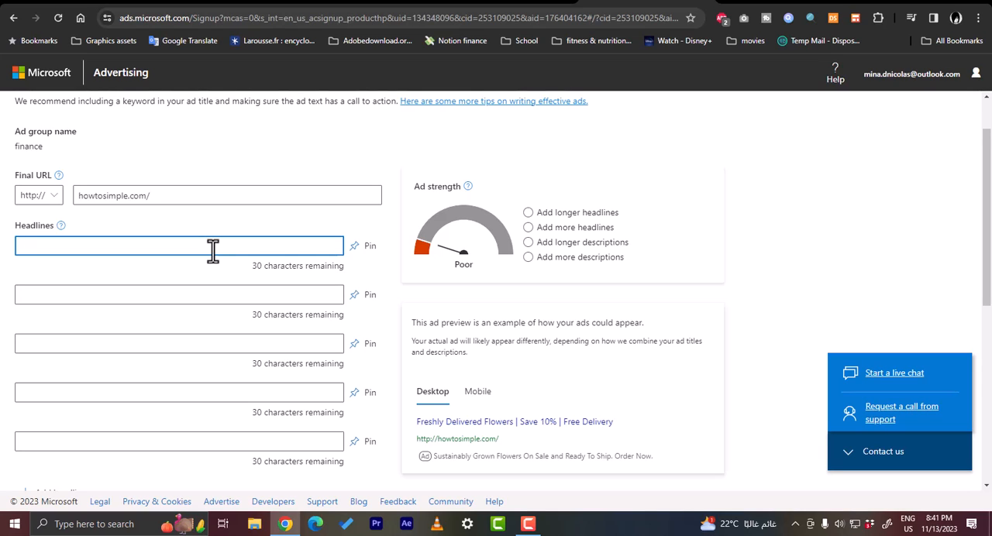
type("professional")
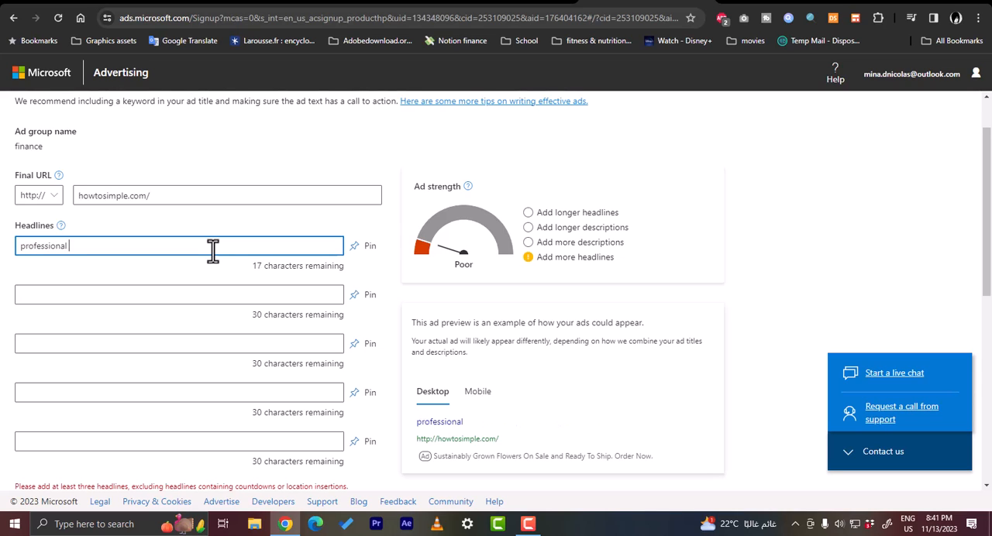
type(" financial services")
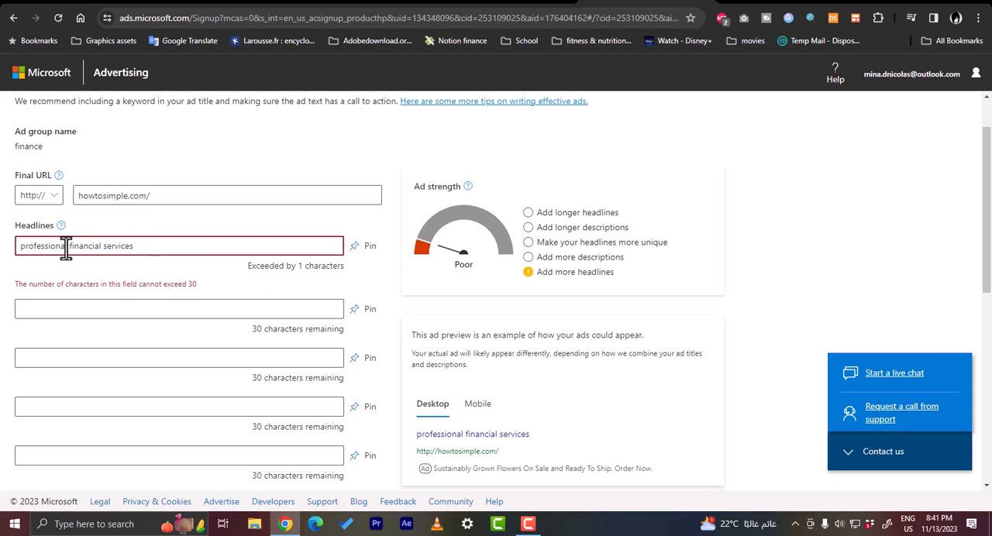
Shorten the first headline to "financial services" and pin it to show only in position 1
left_click_drag(69, 248, 4, 256)
key("BackSpace")
left_click(129, 292)
left_click(356, 246)
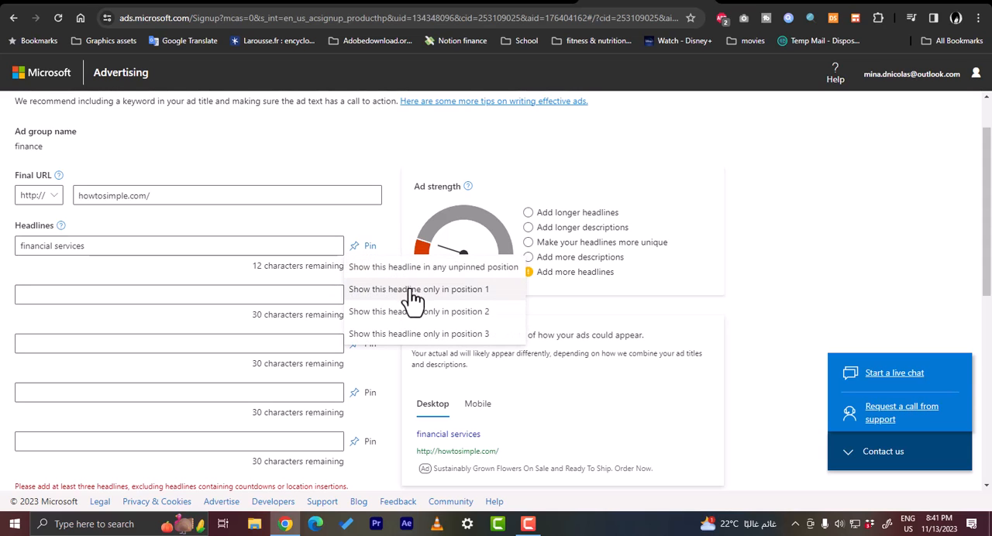
left_click(413, 291)
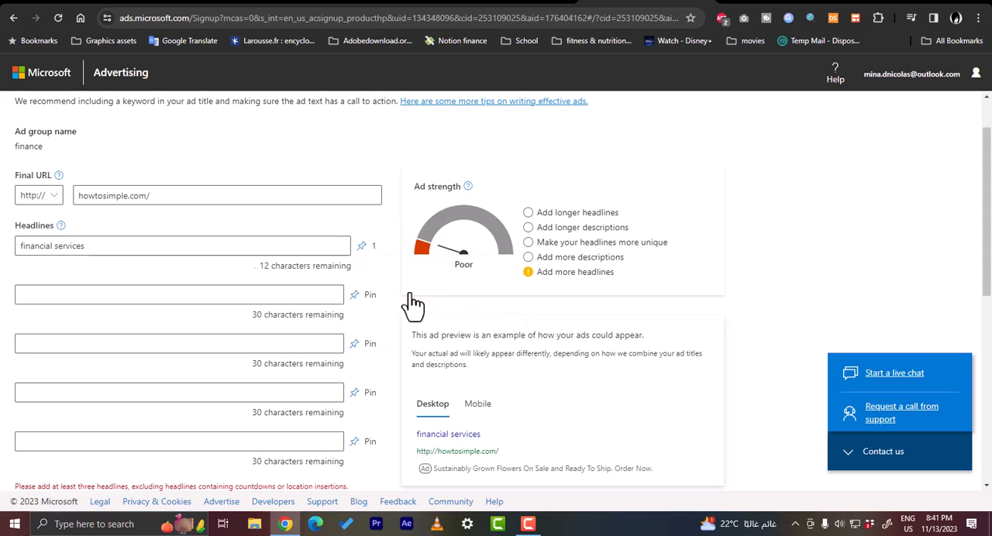
Enter "professional budget" as the second headline and open its pin options
left_click(179, 292)
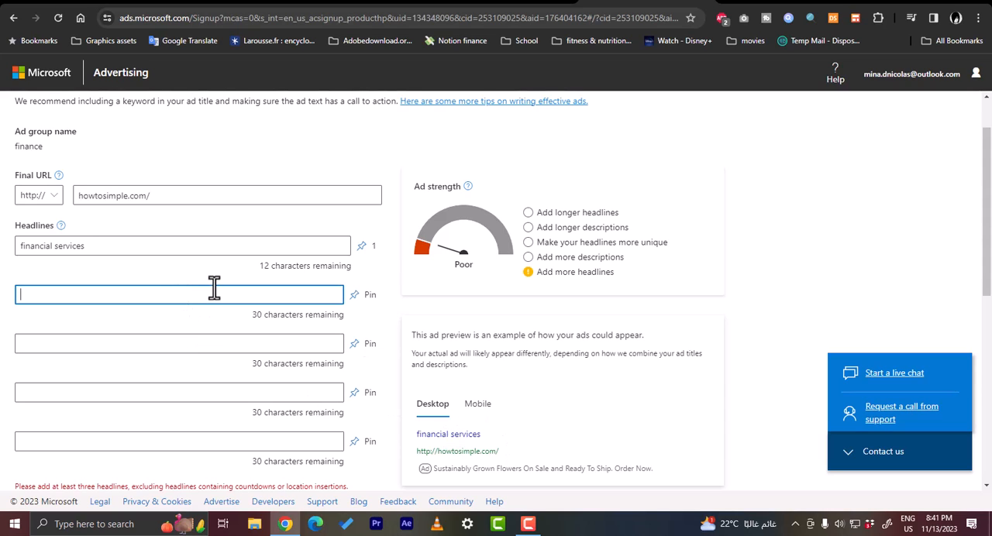
type("professional")
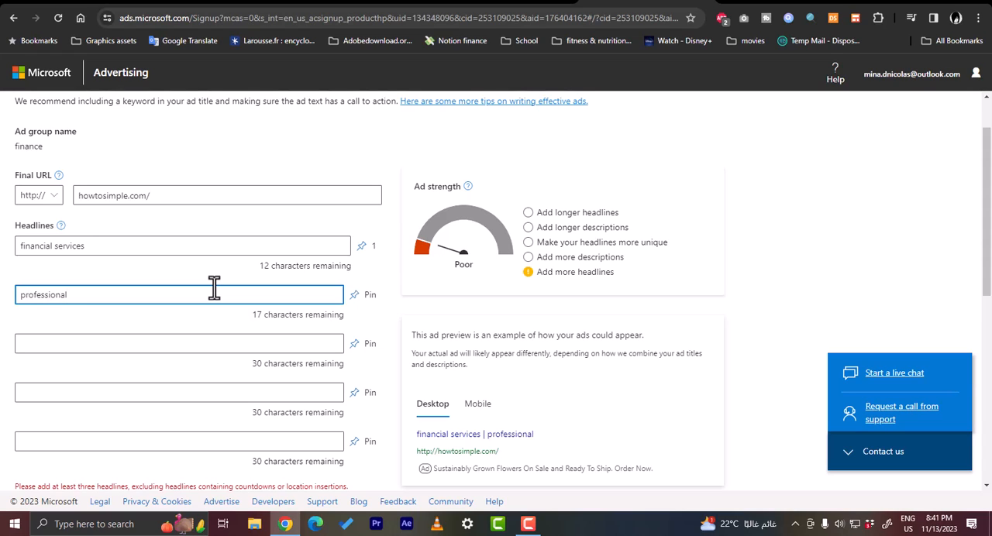
type(" budget")
left_click(360, 297)
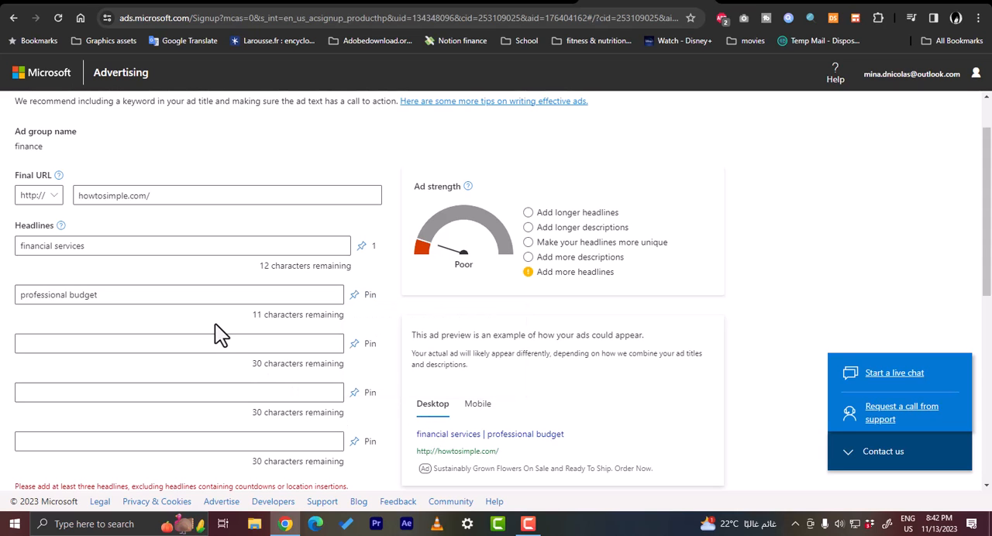
scroll(204, 303, "down", 1)
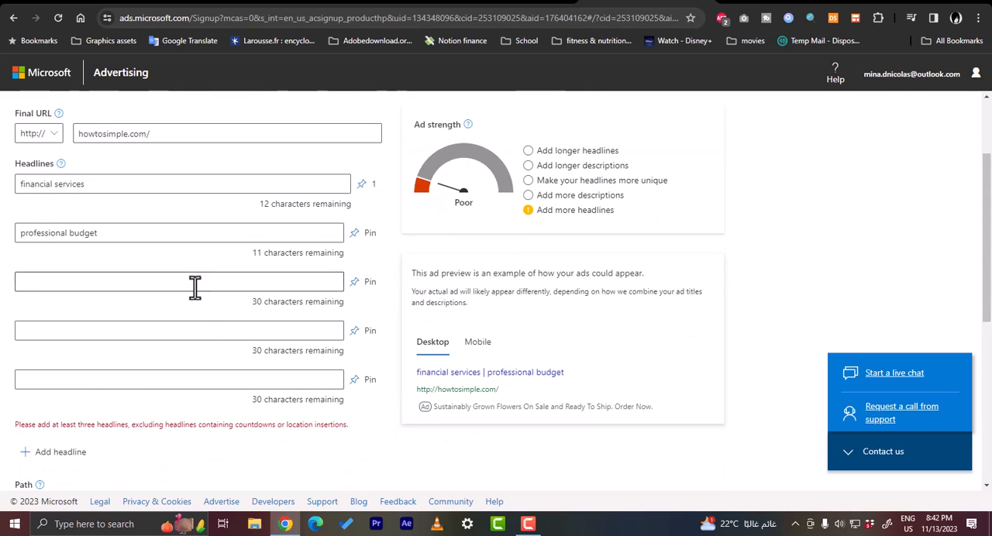
left_click(195, 287)
left_click(186, 331)
left_click(187, 392)
left_click(186, 381)
Enter "click on this link to get early discount" as the ad's first description
scroll(186, 376, "down", 2)
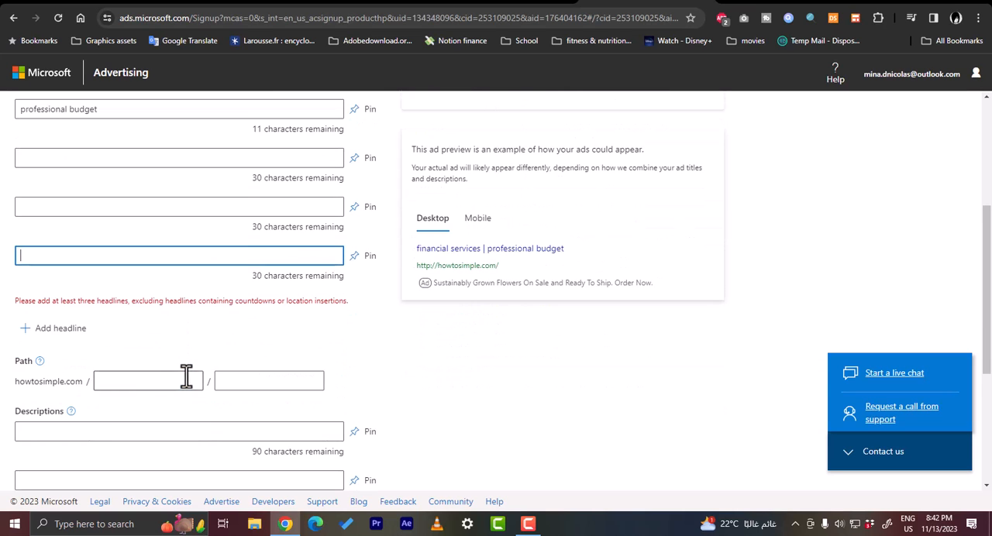
scroll(162, 350, "down", 1)
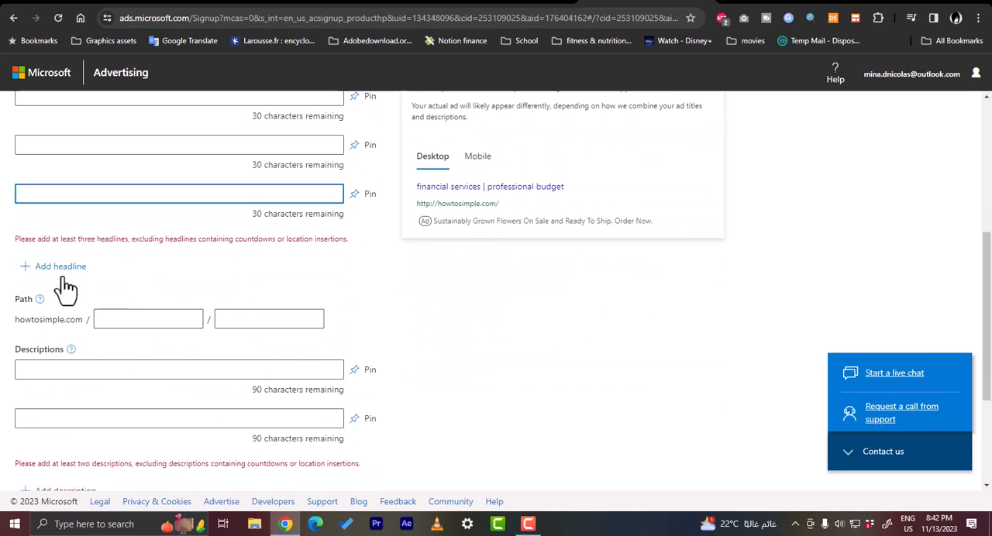
left_click(122, 370)
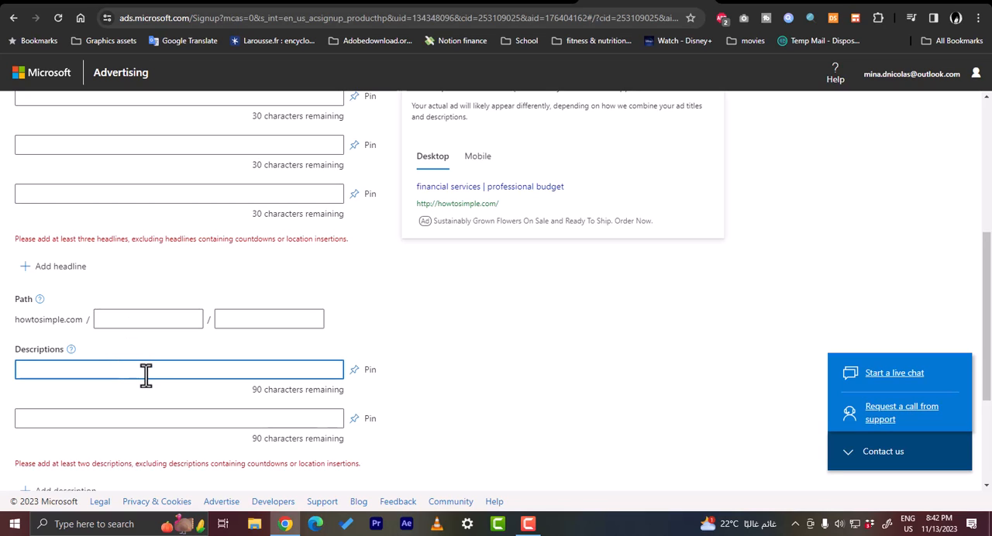
type("h")
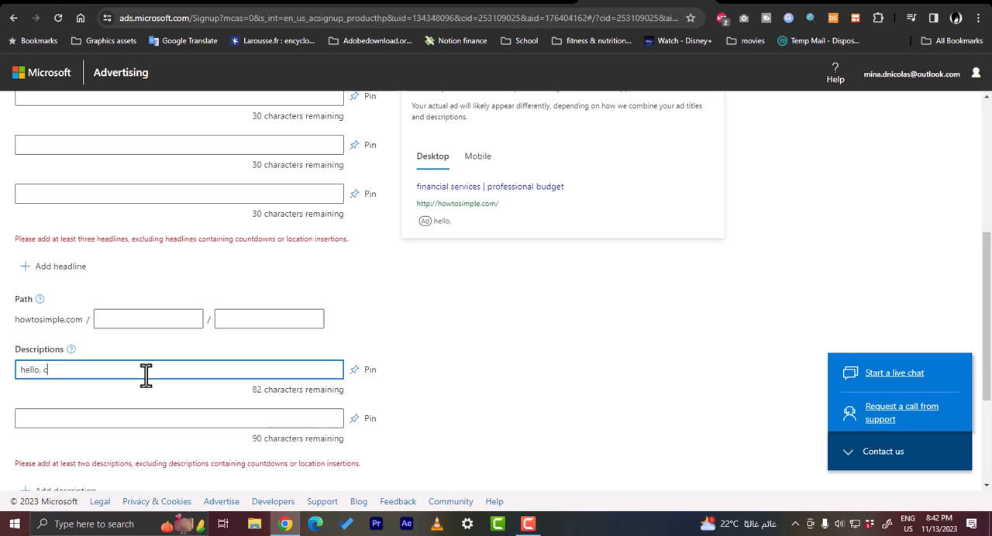
type("ell")
key("BackSpace")
key("BackSpace")
key("BackSpace")
key("BackSpace")
type("click on this link to get early discount")
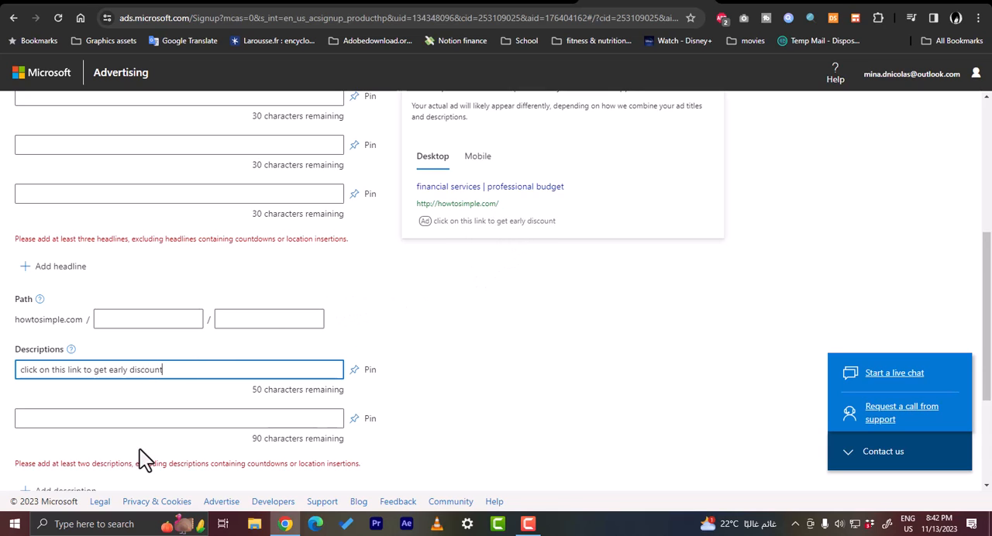
Pin the first description to position 1 and enter "hurry up" as the second description
left_click(157, 422)
left_click(358, 377)
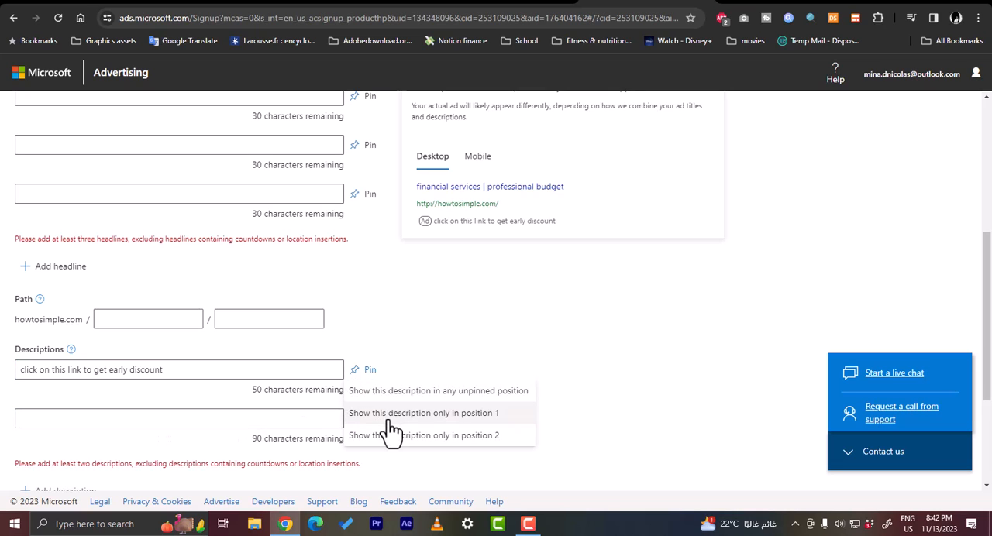
left_click(389, 411)
left_click(198, 419)
type("hurry up")
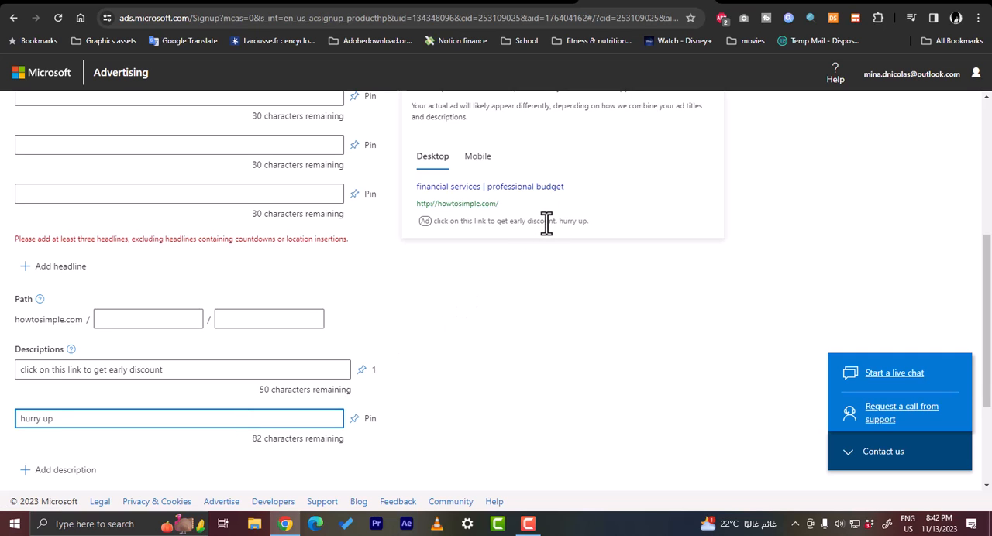
Review the ad's headlines, descriptions and strength rating, and compare the mobile and desktop previews
scroll(373, 288, "down", 2)
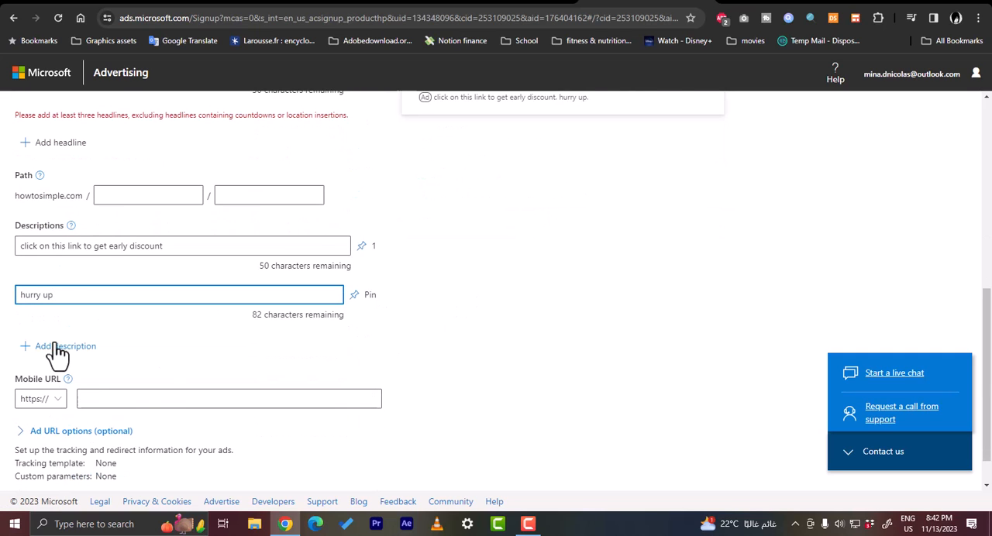
scroll(62, 345, "up", 3)
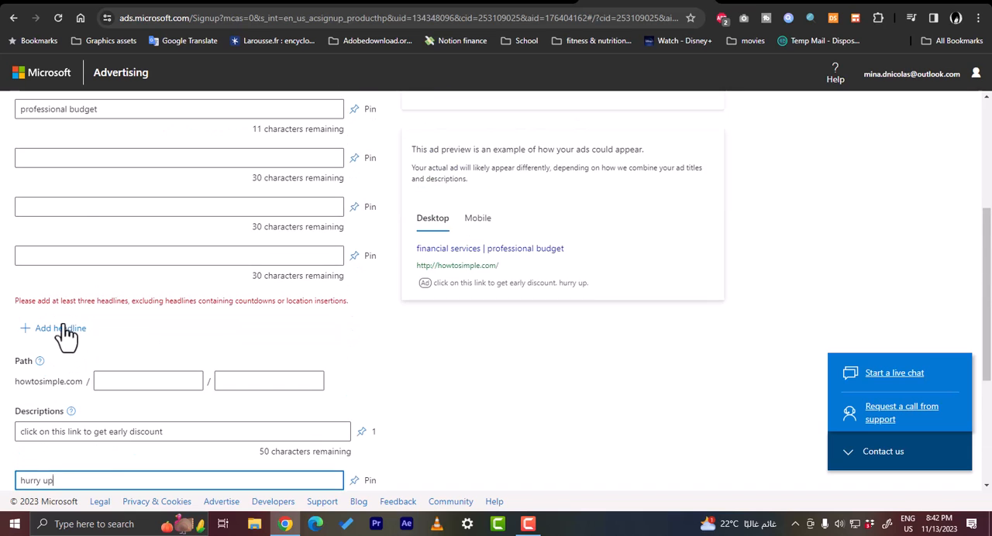
scroll(77, 179, "up", 2)
scroll(84, 344, "down", 5)
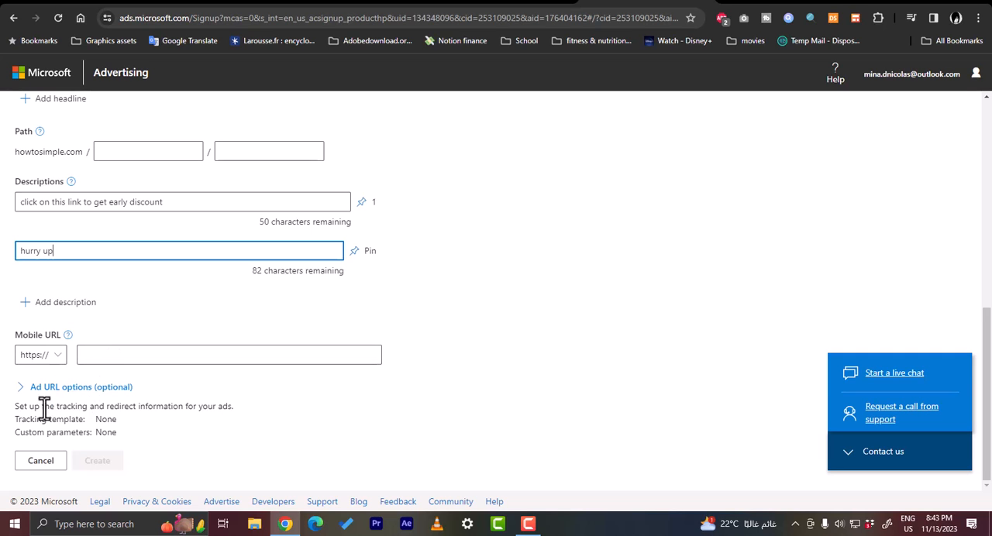
scroll(297, 411, "up", 5)
scroll(523, 292, "up", 3)
scroll(522, 282, "down", 4)
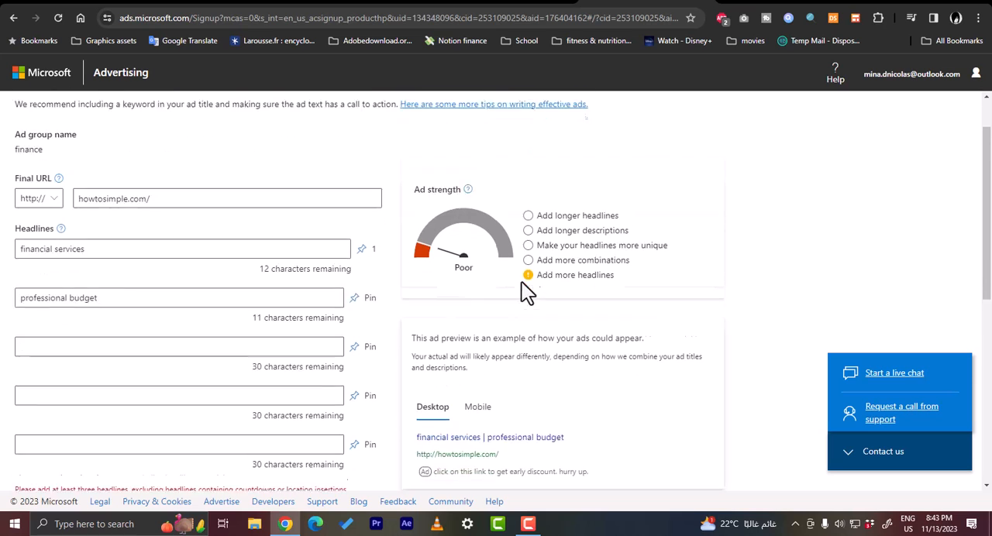
left_click(478, 341)
scroll(504, 341, "down", 2)
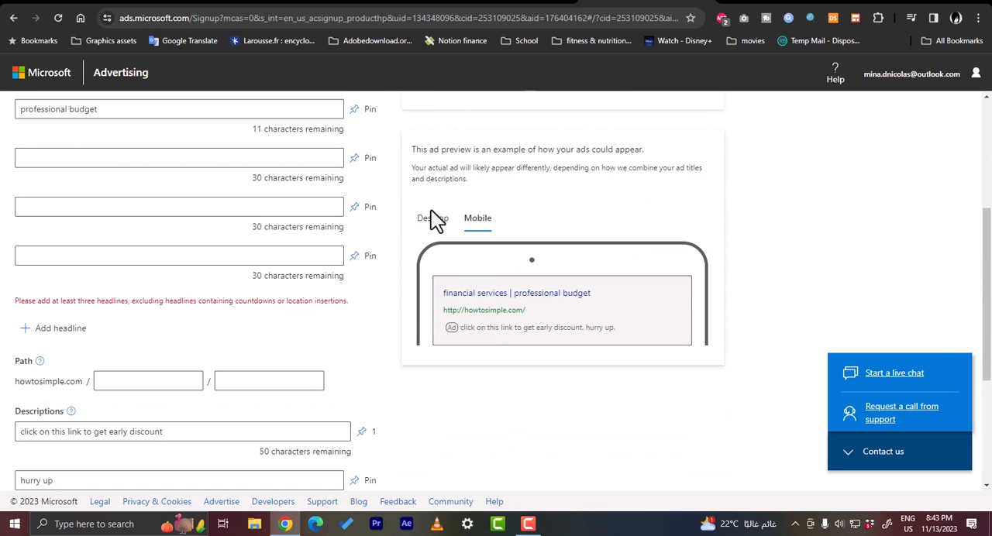
left_click(431, 220)
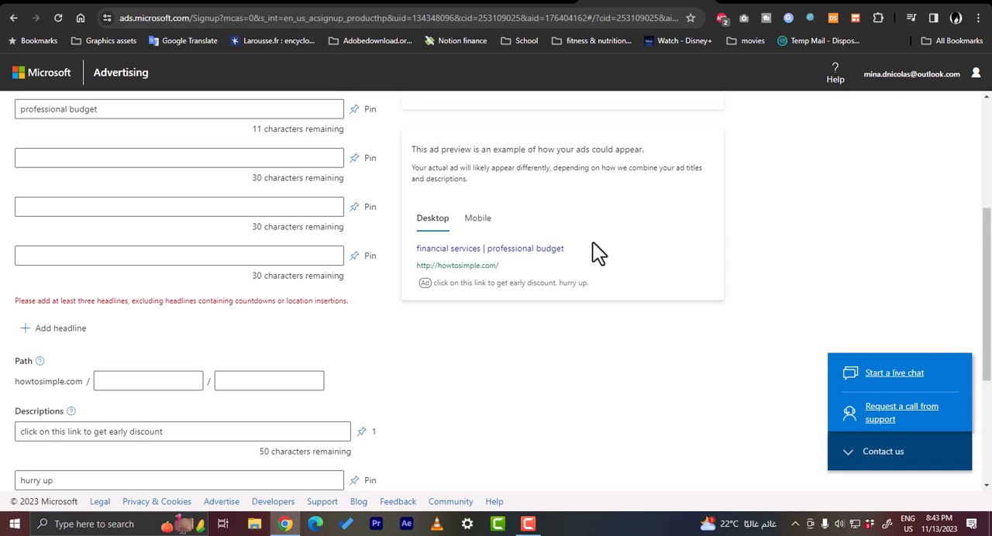
scroll(519, 241, "up", 1)
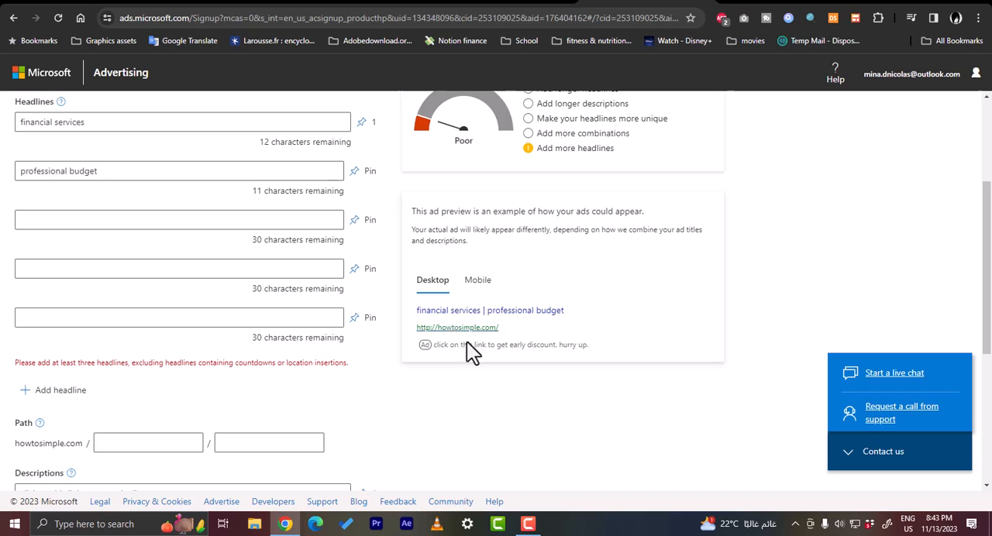
scroll(349, 314, "down", 4)
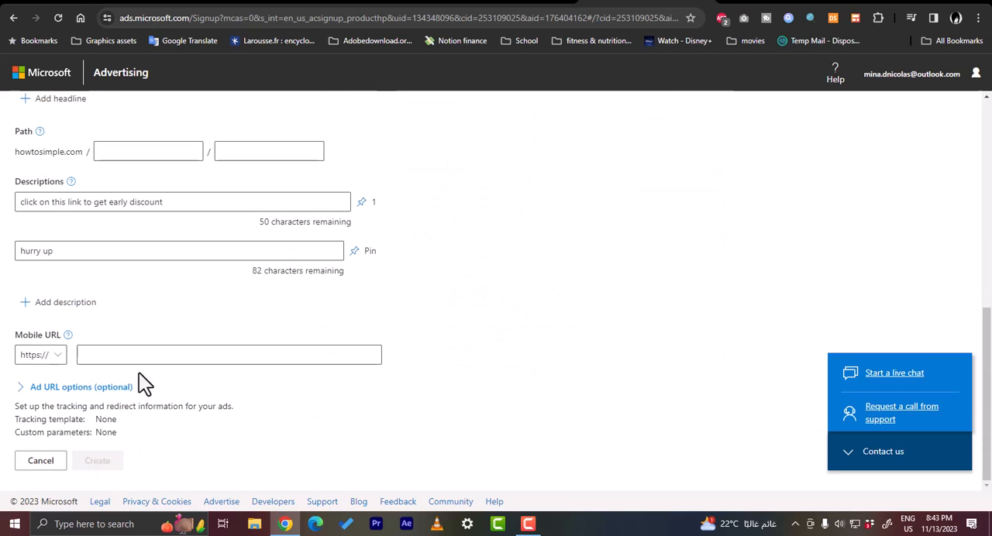
Copy the final URL "howtosimple.com/" into the mobile URL, and add an empty third description field
scroll(168, 356, "up", 6)
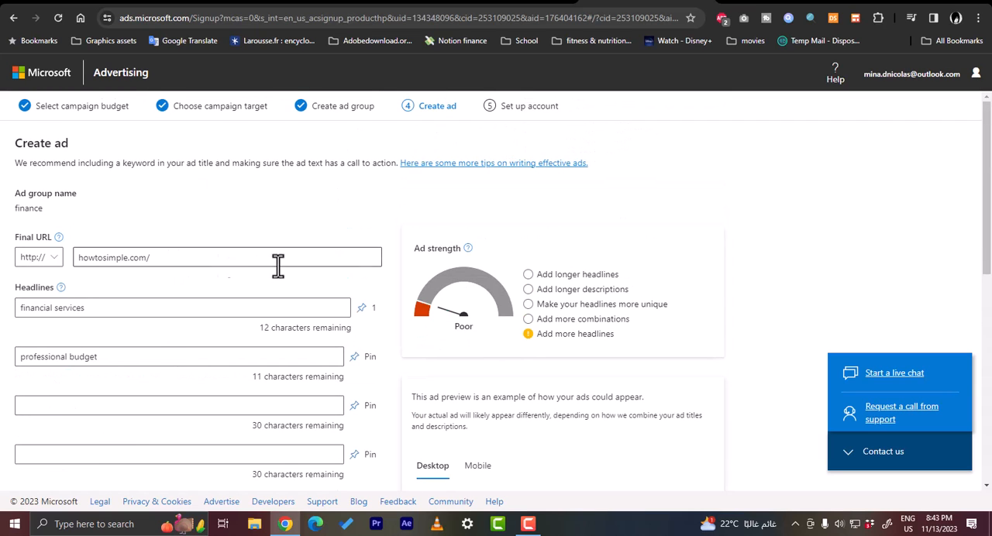
scroll(178, 273, "down", 1)
left_click_drag(173, 194, 31, 200)
key("ctrl+c")
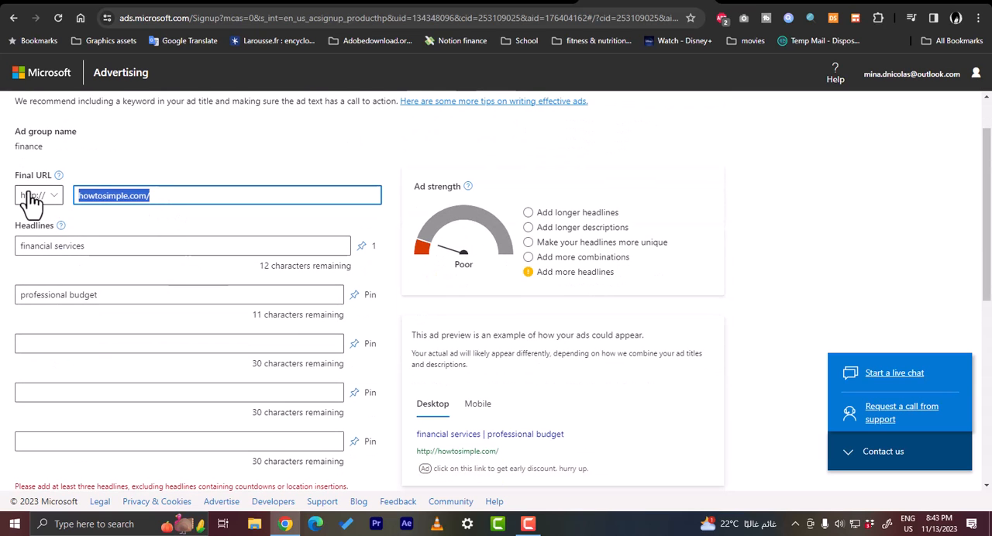
scroll(193, 332, "down", 6)
left_click(169, 356)
key("ctrl+v")
left_click(207, 314)
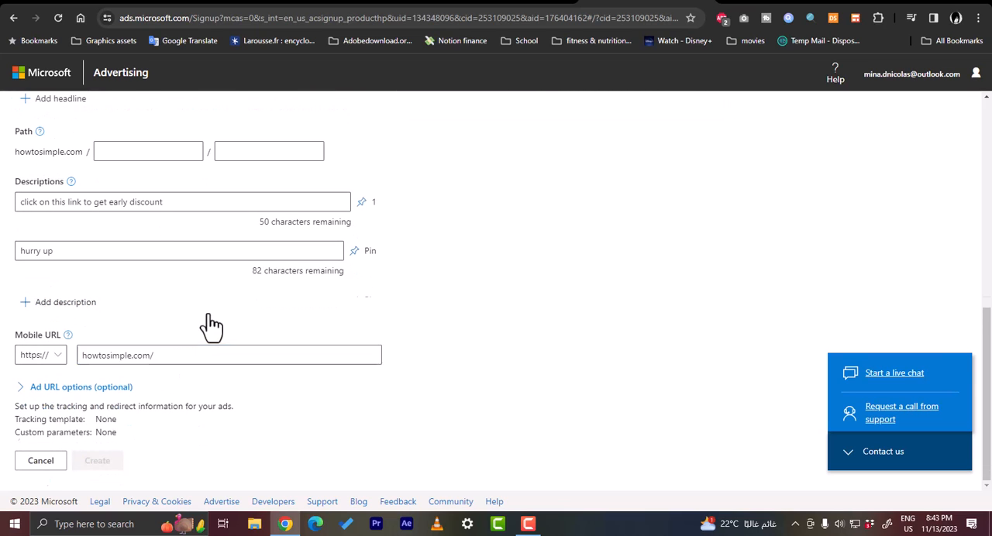
Check the optional ad URL settings and go back over the path and headline fields
scroll(166, 339, "down", 1)
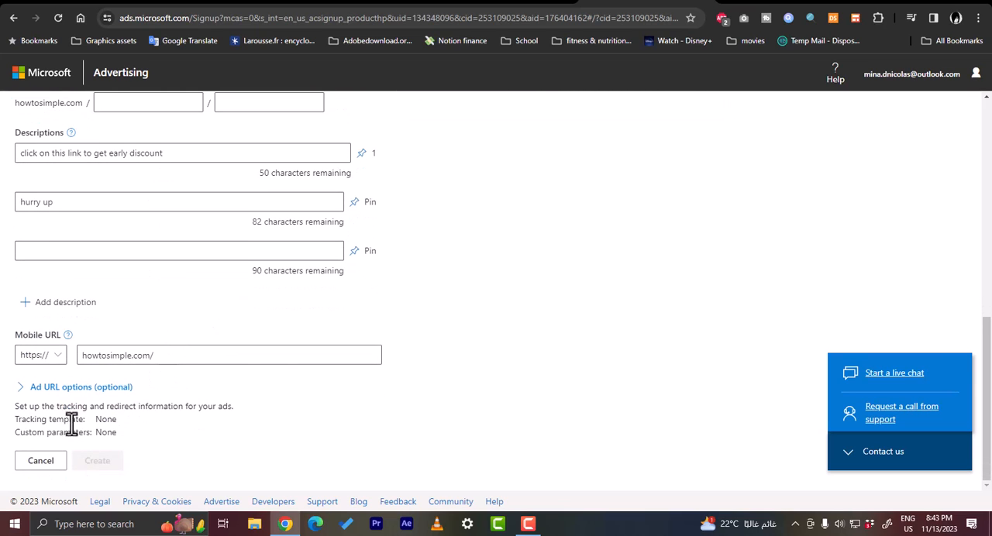
left_click(84, 397)
left_click(82, 397)
scroll(144, 318, "up", 3)
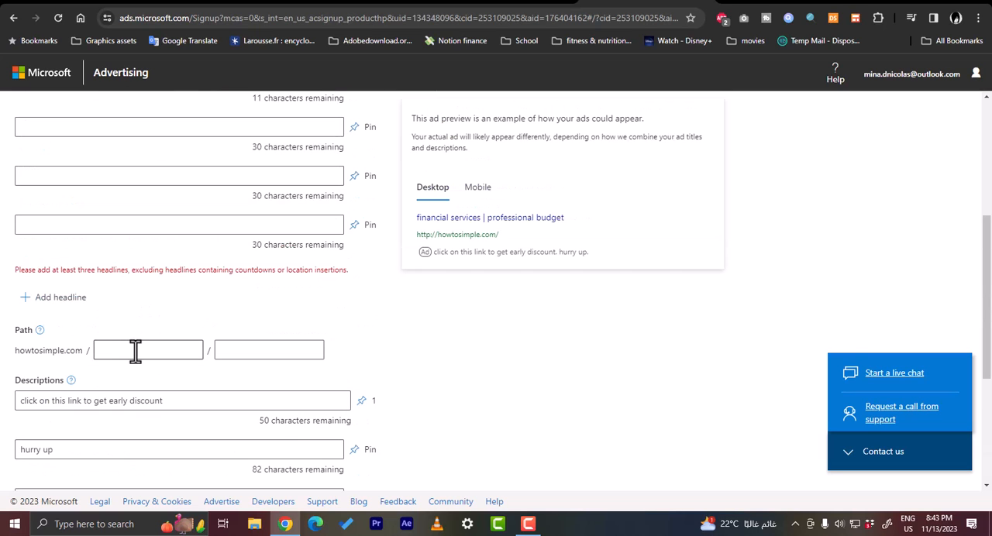
scroll(162, 310, "up", 2)
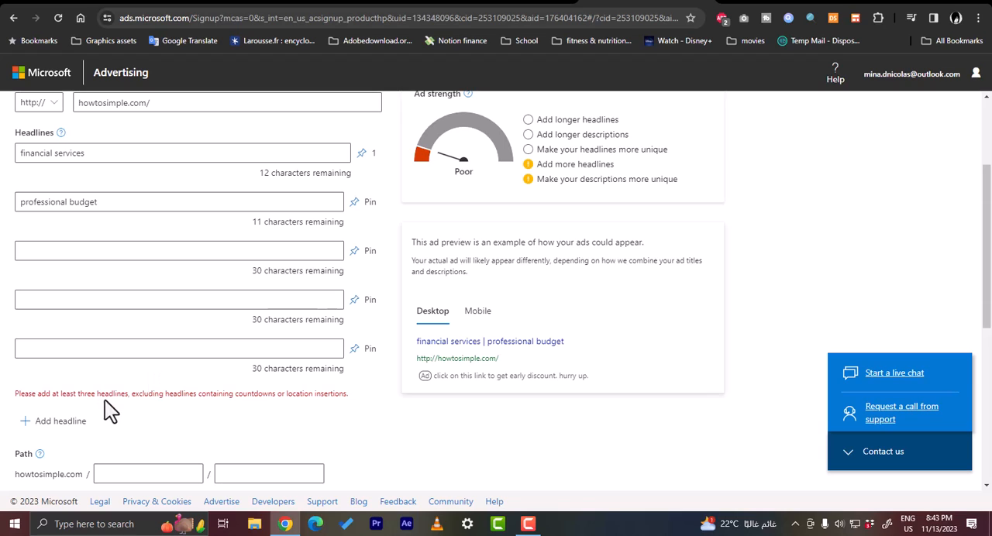
Enter "50% off" as the ad's third headline
left_click(155, 250)
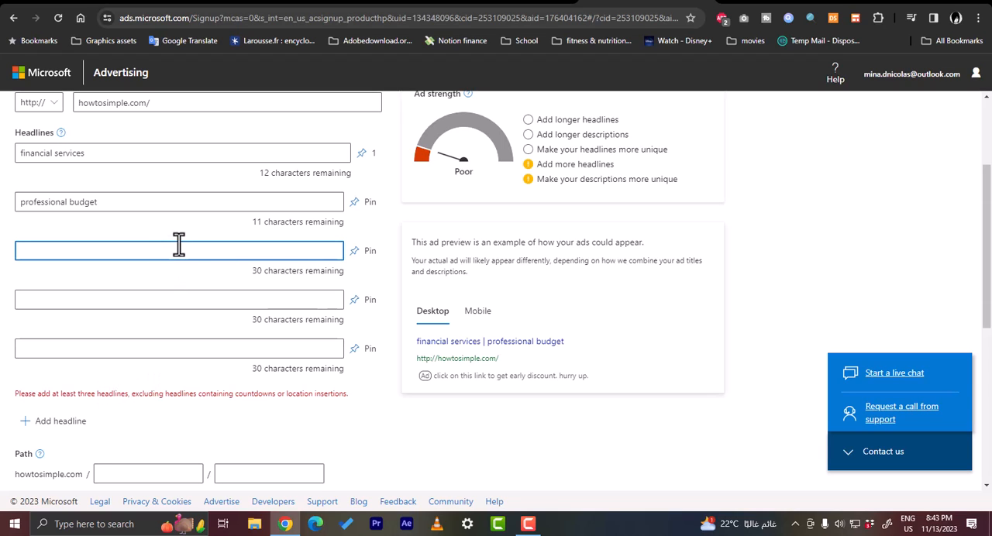
type("5")
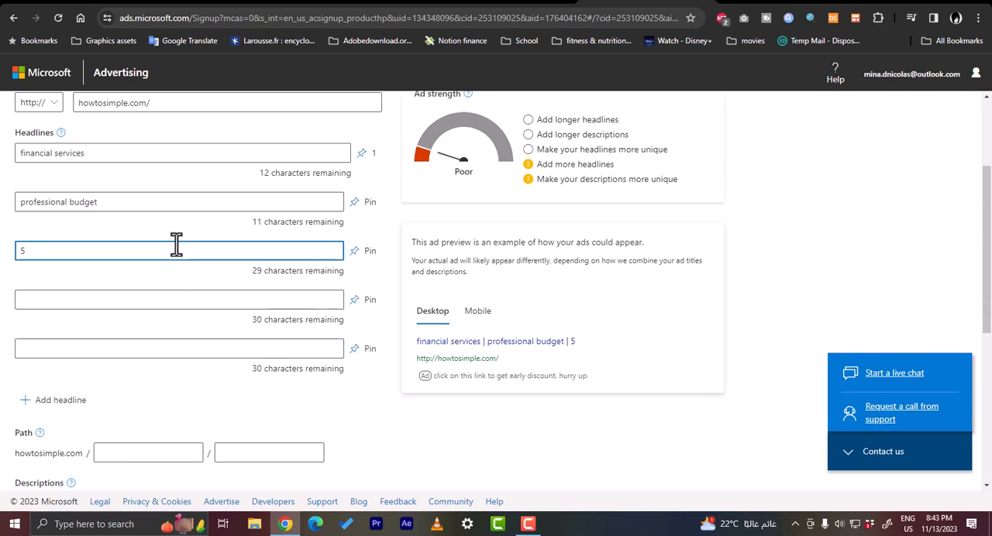
type("0% off")
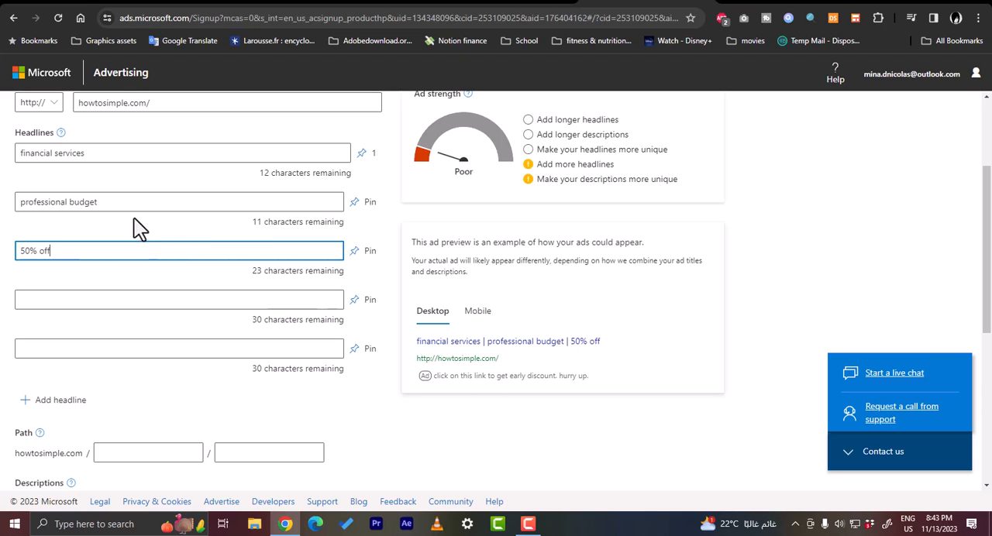
Create the responsive text ad and proceed to the account setup stage
scroll(485, 365, "down", 5)
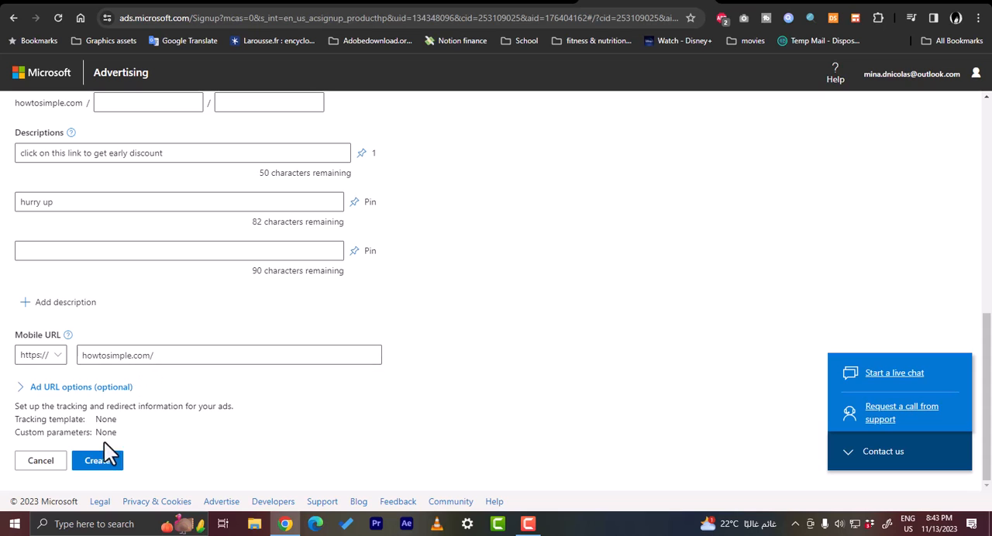
left_click(99, 465)
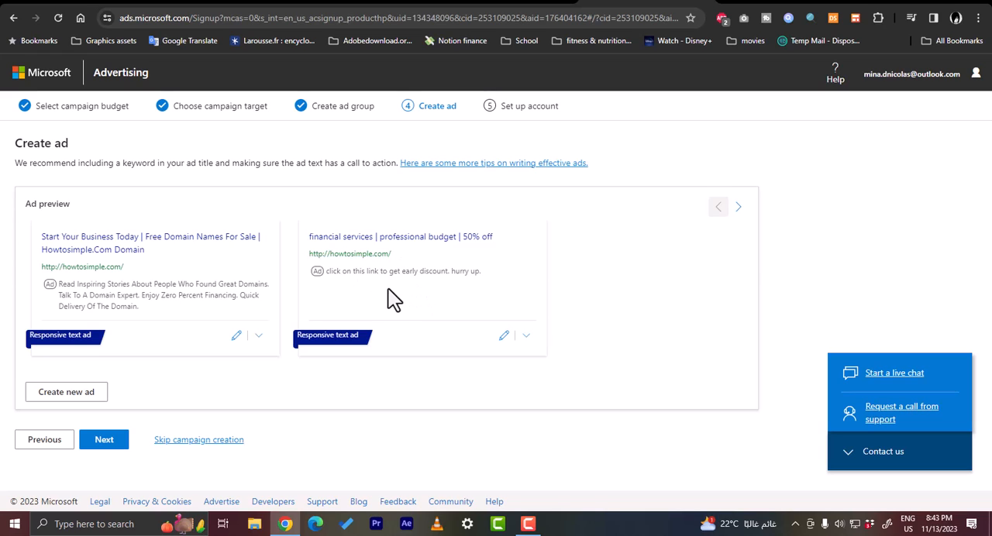
left_click(105, 442)
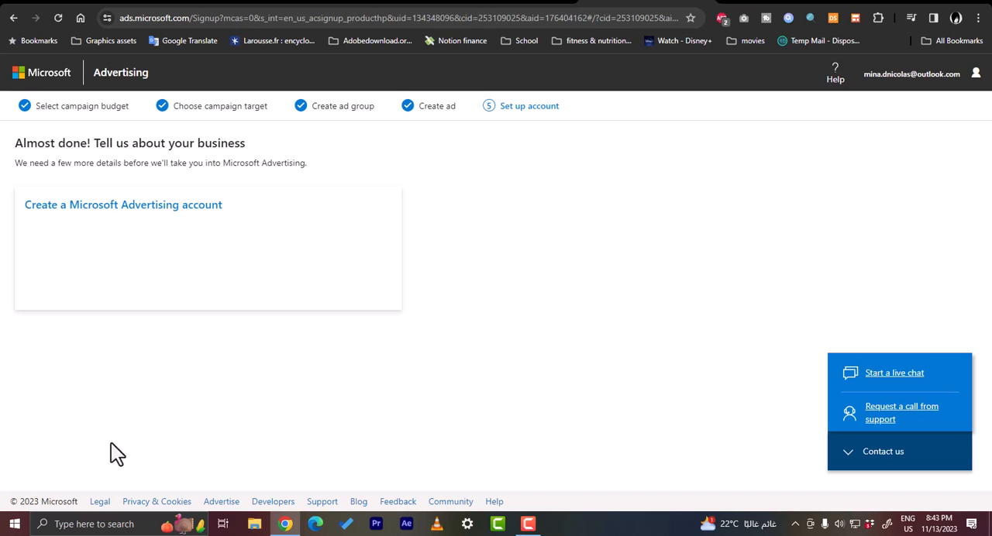